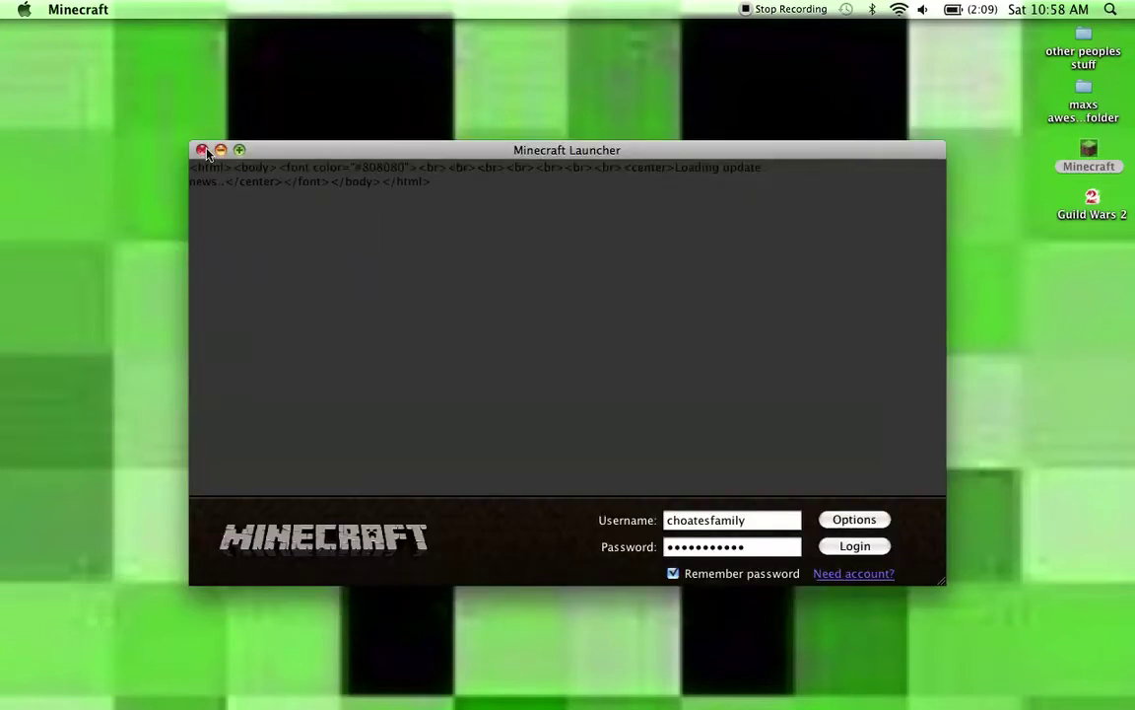
Step: Close the Minecraft Launcher window
{"action": "left_click", "coordinate": [202, 150]}
{"action": "mouse_move", "coordinate": [1065, 690]}
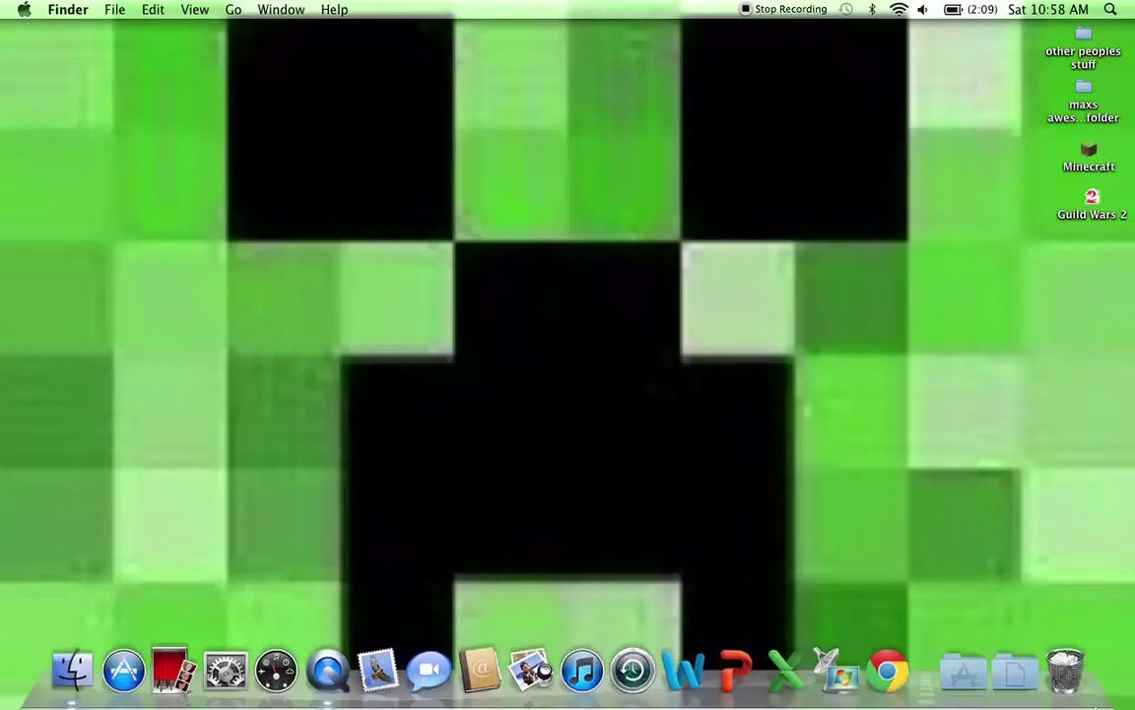
{"action": "left_click", "coordinate": [958, 678]}
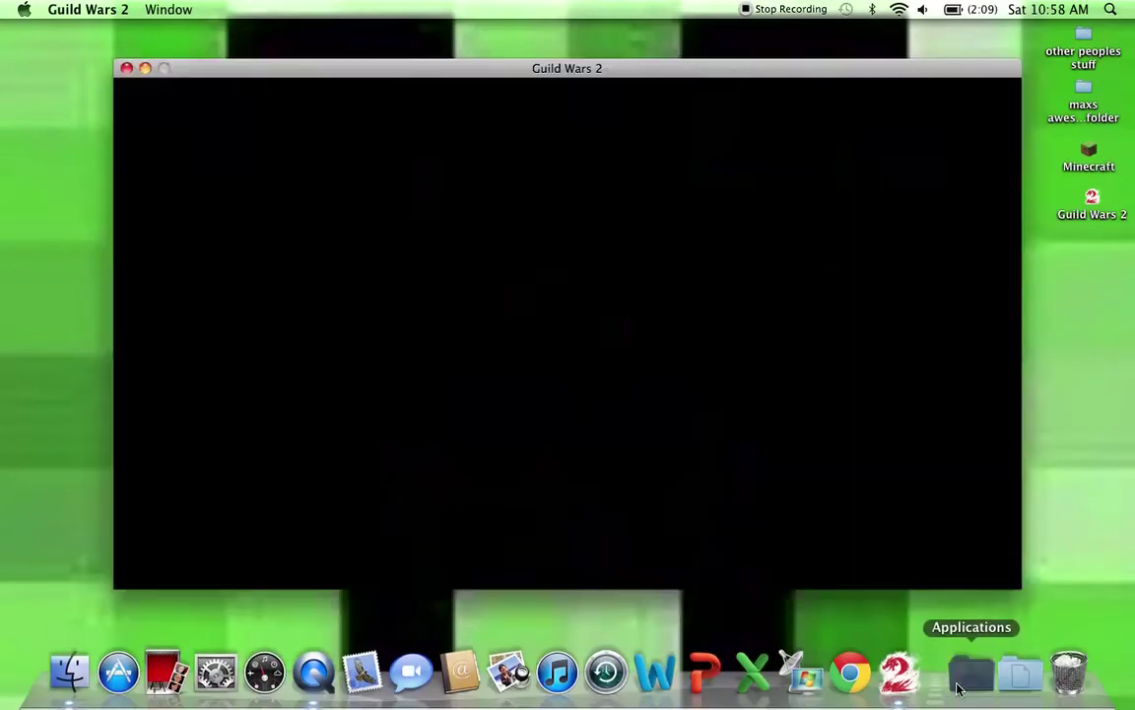
{"action": "left_click", "coordinate": [968, 679]}
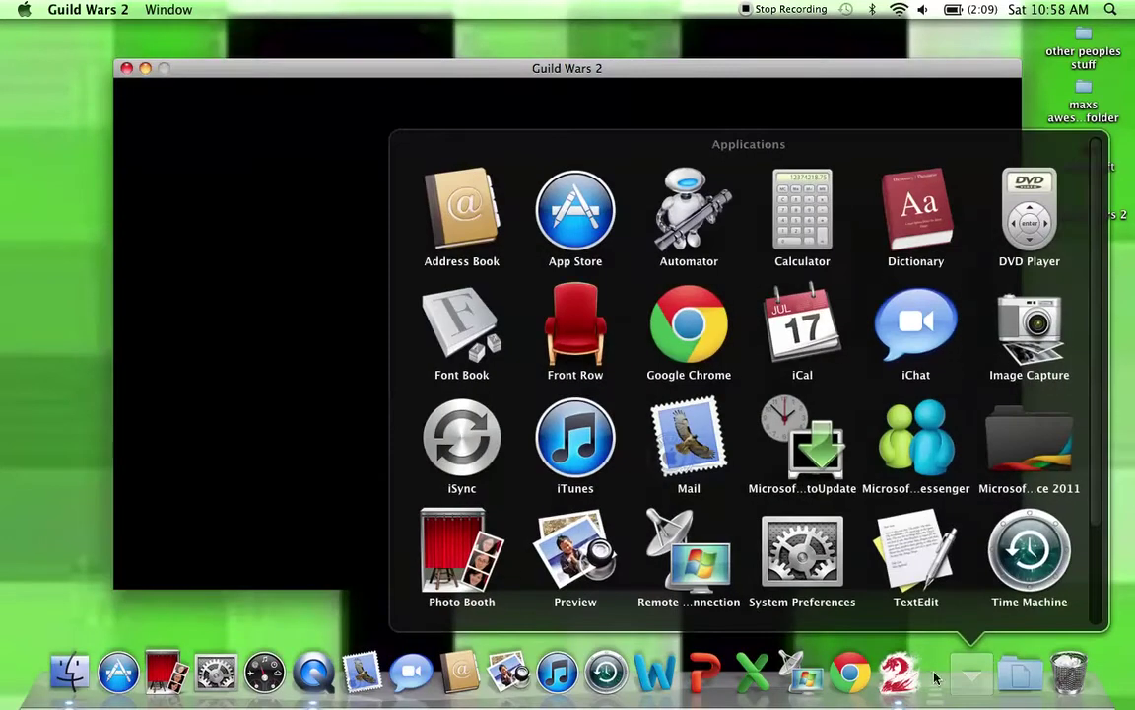
{"action": "right_click", "coordinate": [897, 674]}
{"action": "left_click", "coordinate": [907, 618]}
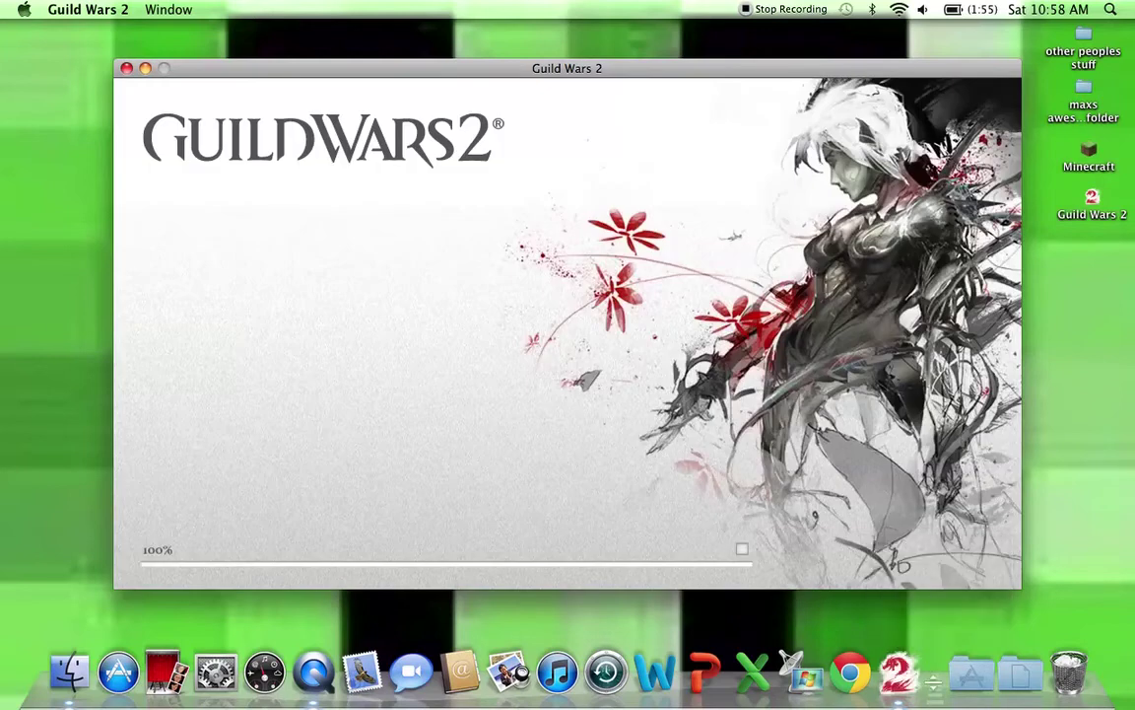
{"action": "left_click", "coordinate": [969, 687]}
{"action": "left_click", "coordinate": [768, 553]}
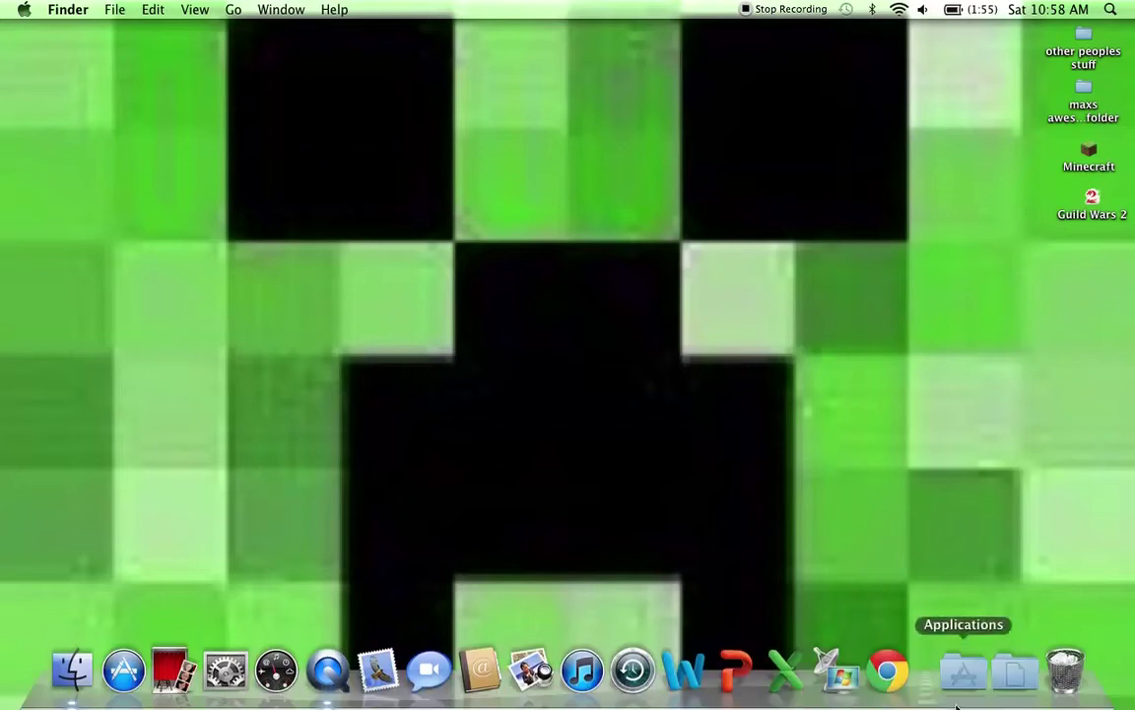
Step: Open Java Preferences from the Utilities folder in Applications
{"action": "left_click", "coordinate": [964, 671]}
{"action": "scroll", "coordinate": [584, 517], "scroll_direction": "down", "scroll_amount": 3}
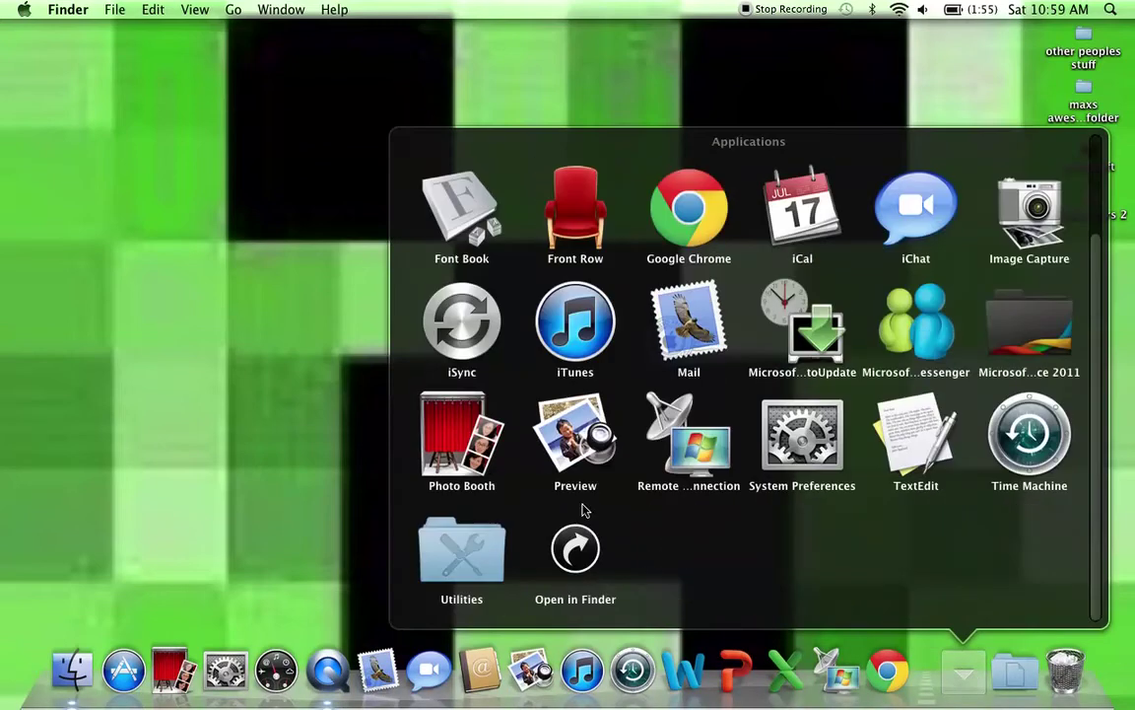
{"action": "left_click", "coordinate": [469, 547]}
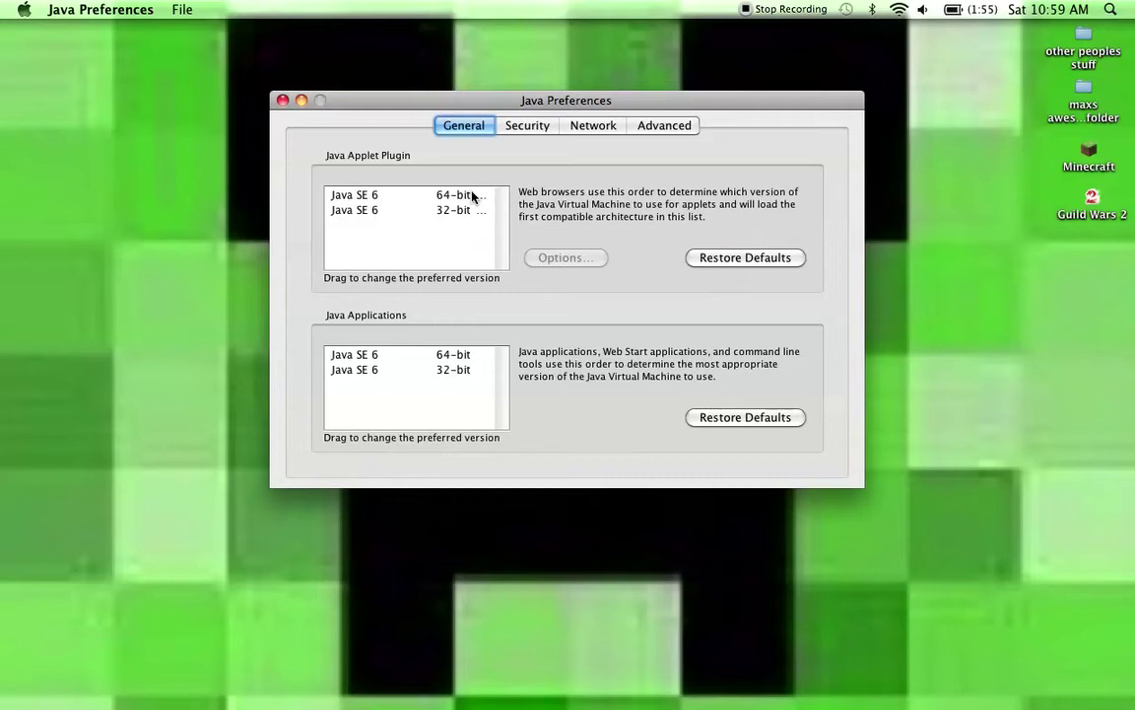
{"action": "left_click", "coordinate": [473, 196]}
{"action": "left_click", "coordinate": [563, 258]}
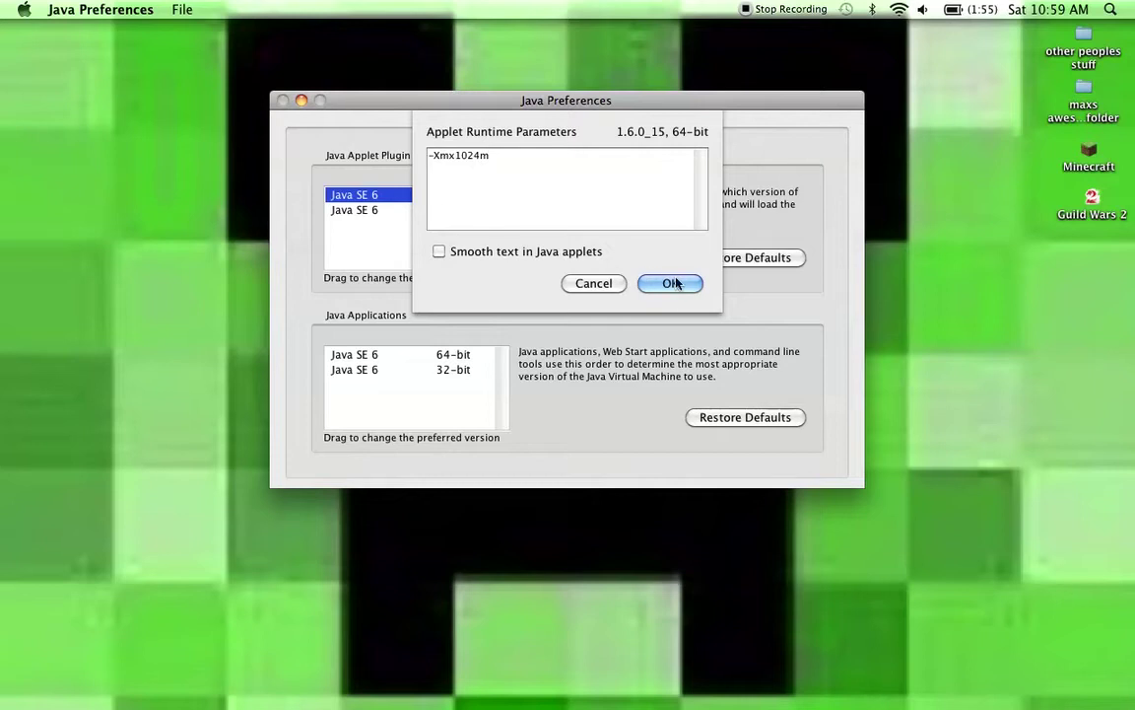
{"action": "left_click", "coordinate": [613, 284]}
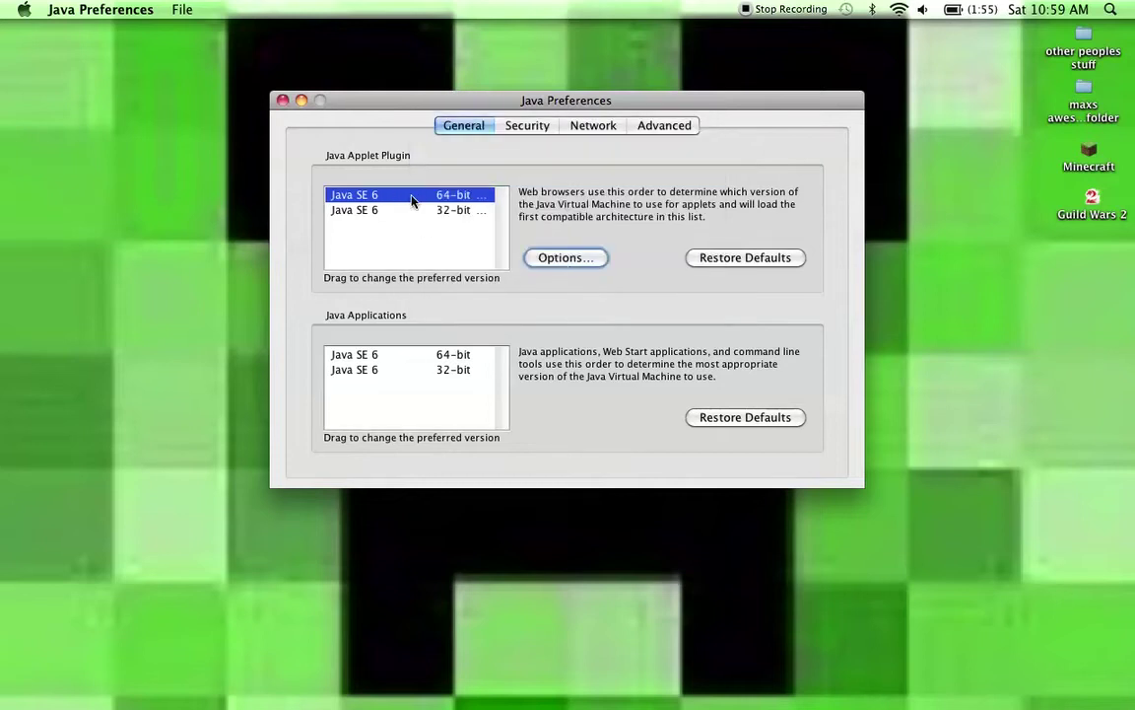
{"action": "left_click", "coordinate": [406, 210]}
{"action": "left_click", "coordinate": [400, 194]}
{"action": "left_click", "coordinate": [421, 211]}
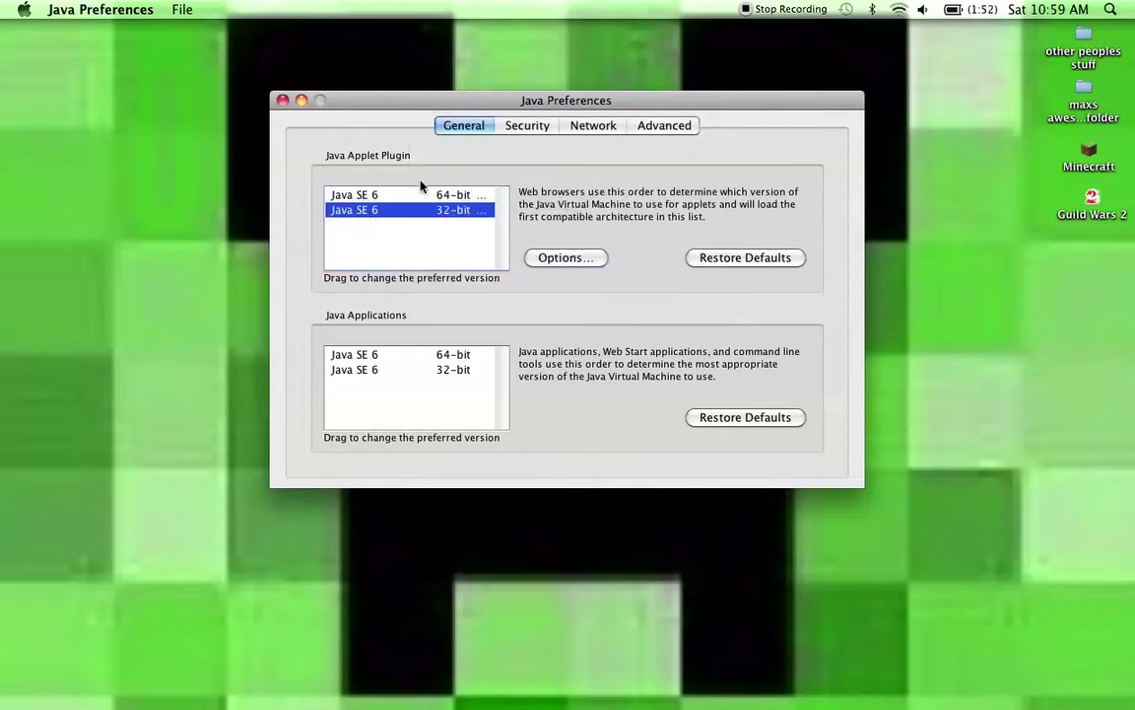
{"action": "left_click", "coordinate": [425, 195]}
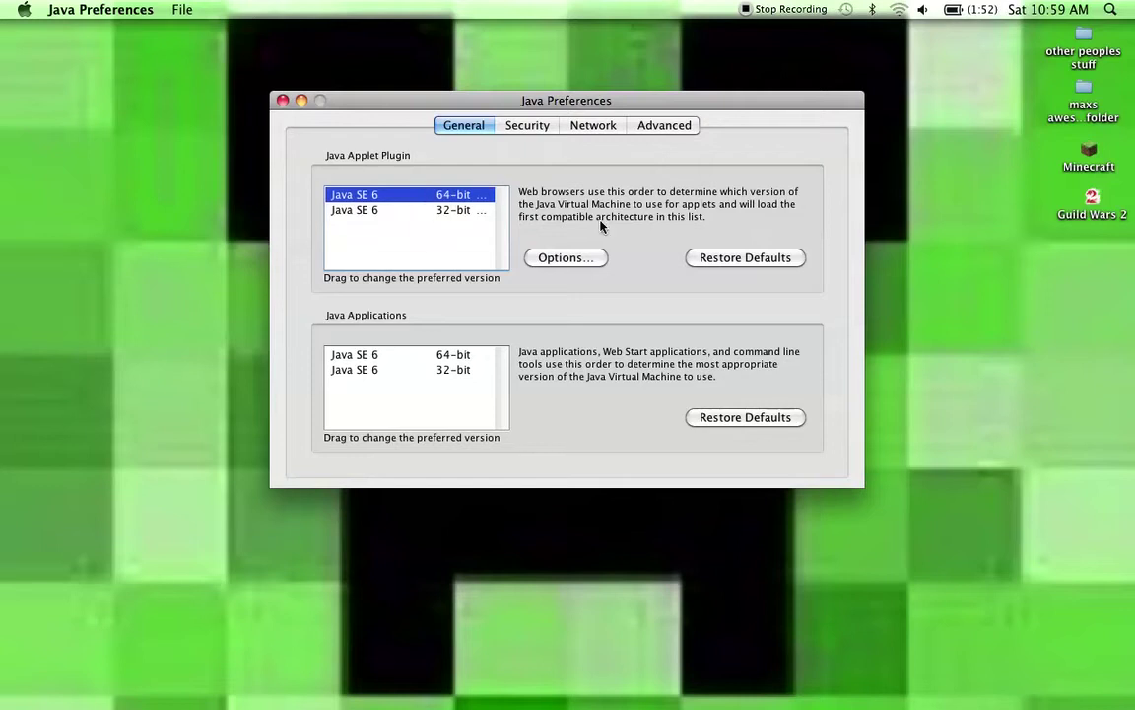
{"action": "left_click", "coordinate": [384, 210]}
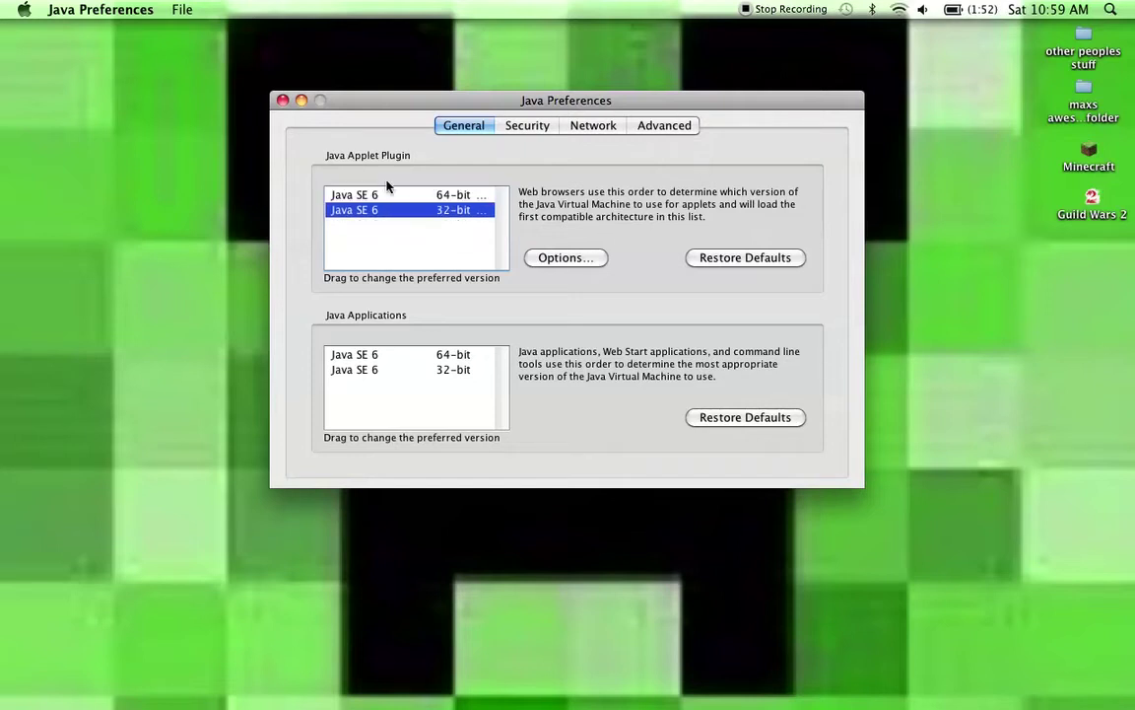
{"action": "left_click", "coordinate": [386, 194]}
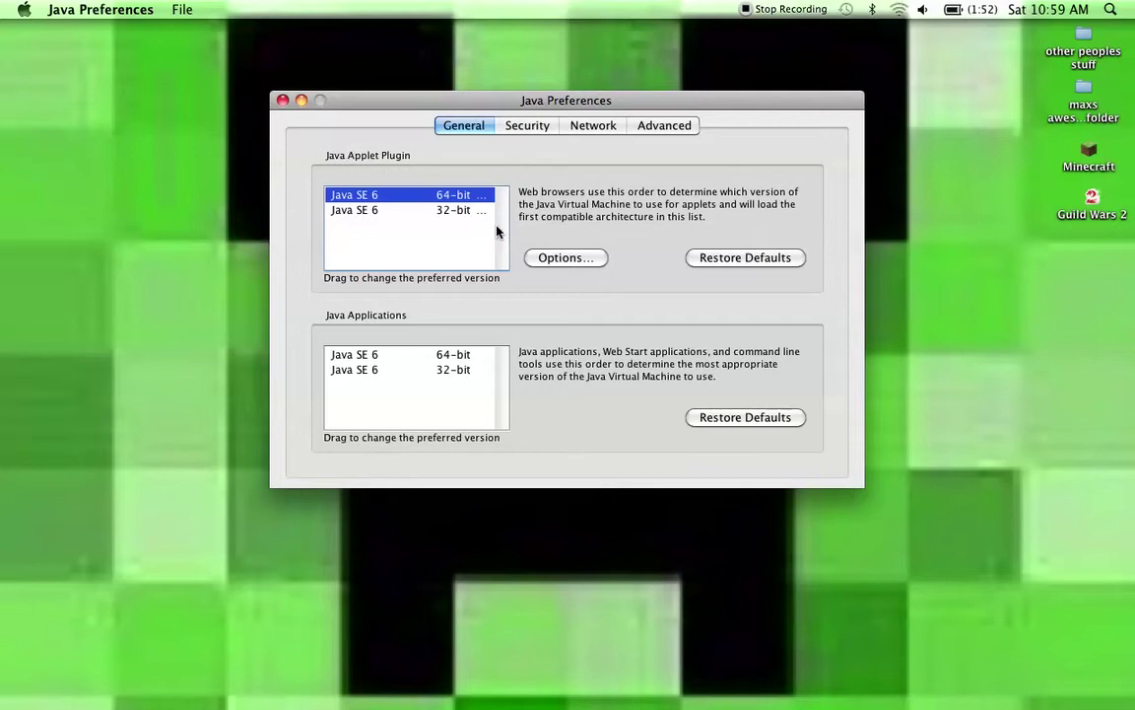
Step: Open the options of the 64-bit Java SE 6 applet plugin and accept -Xmx1024m as its runtime parameter
{"action": "left_click", "coordinate": [600, 262]}
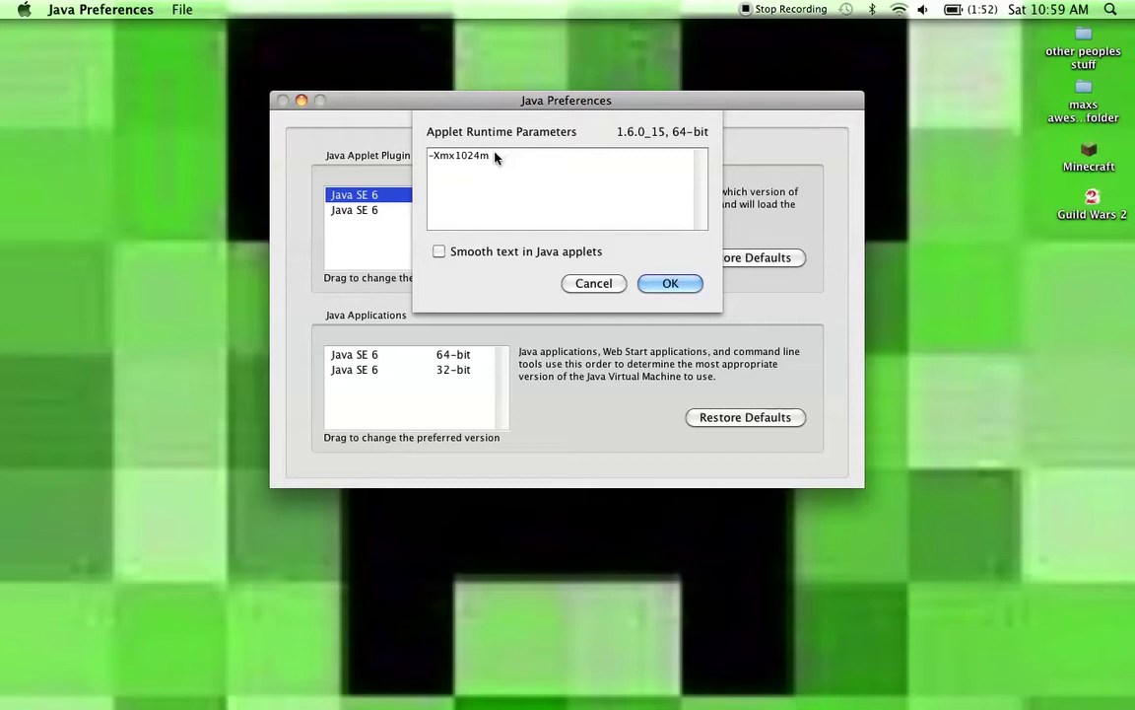
{"action": "left_click_drag", "start_coordinate": [497, 157], "coordinate": [406, 138]}
{"action": "left_click", "coordinate": [456, 172]}
{"action": "left_click", "coordinate": [669, 283]}
Step: Accept -Xmx1024m as the runtime parameter for the 32-bit Java SE 6 applet plugin
{"action": "left_click", "coordinate": [409, 211]}
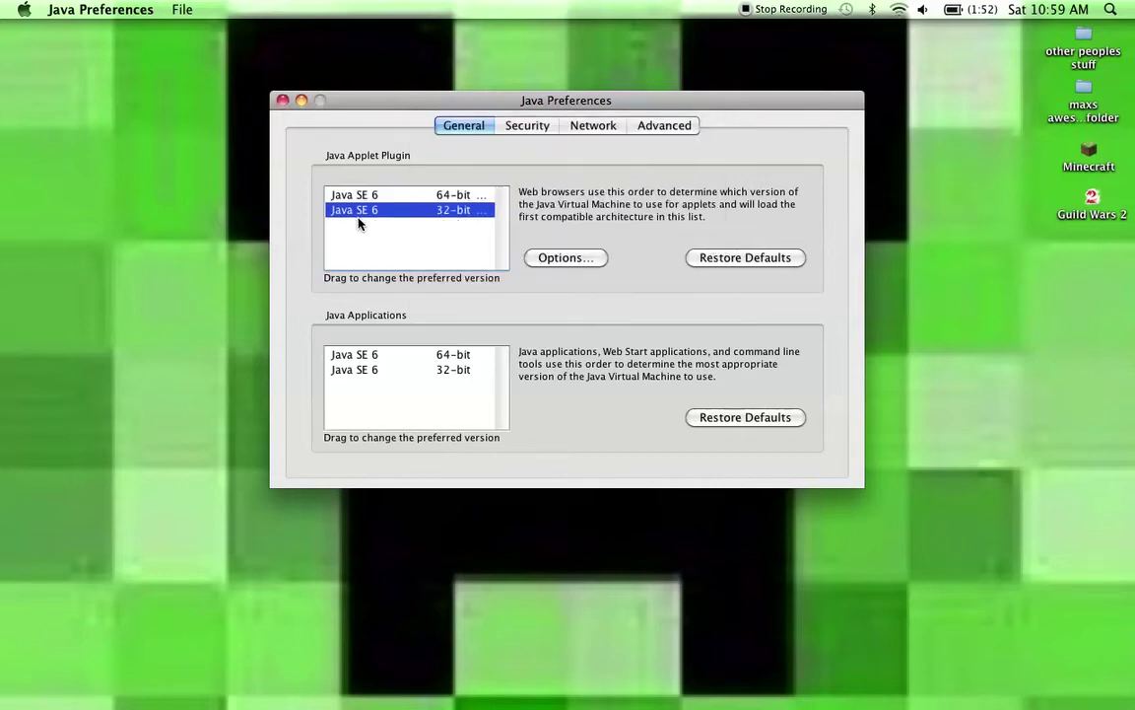
{"action": "left_click", "coordinate": [576, 257]}
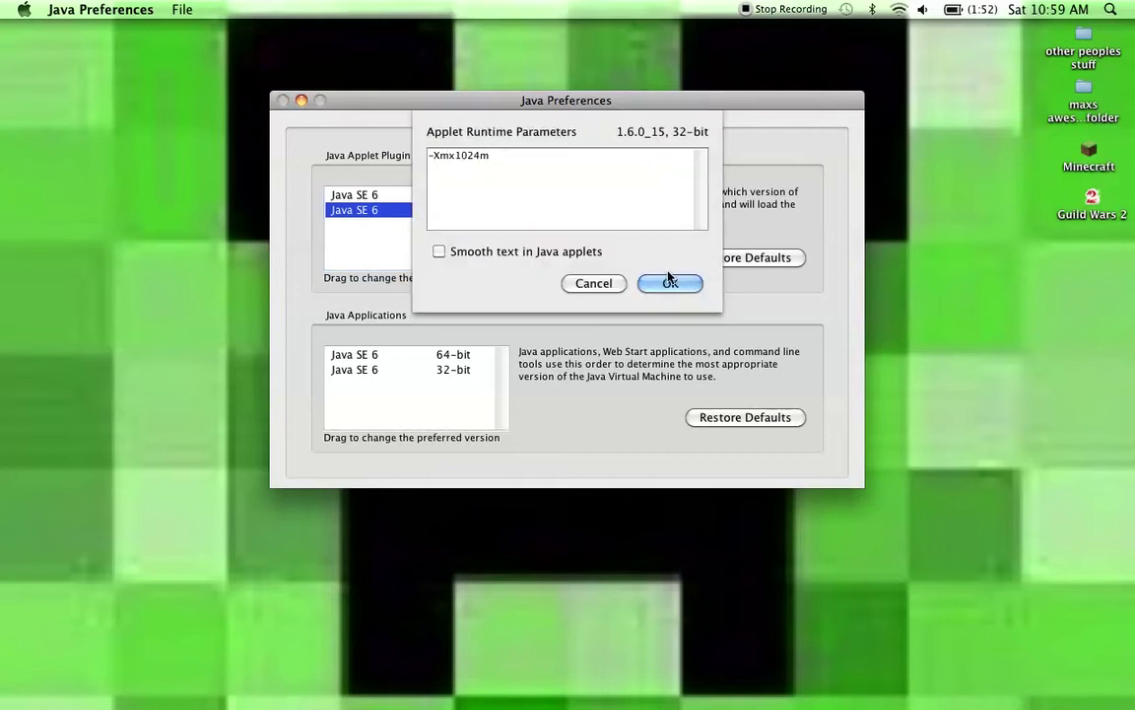
{"action": "left_click", "coordinate": [661, 282]}
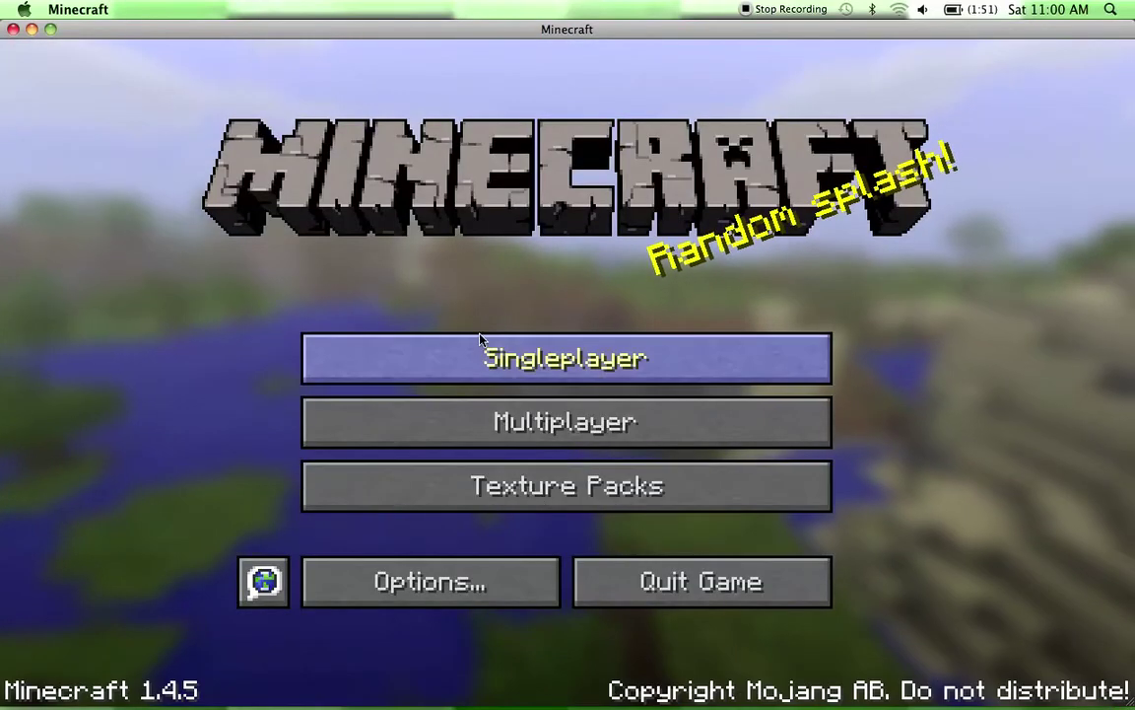
Step: Open Minecraft's video settings and set Graphics to Fast
{"action": "left_click", "coordinate": [466, 572]}
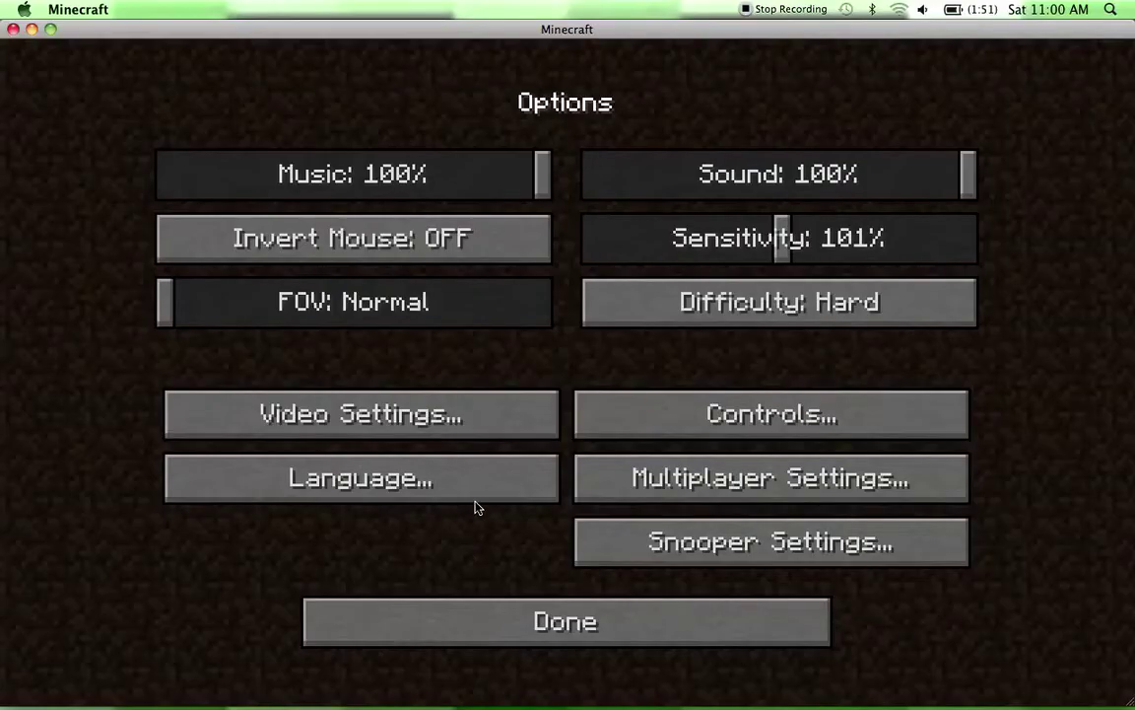
{"action": "left_click", "coordinate": [395, 412]}
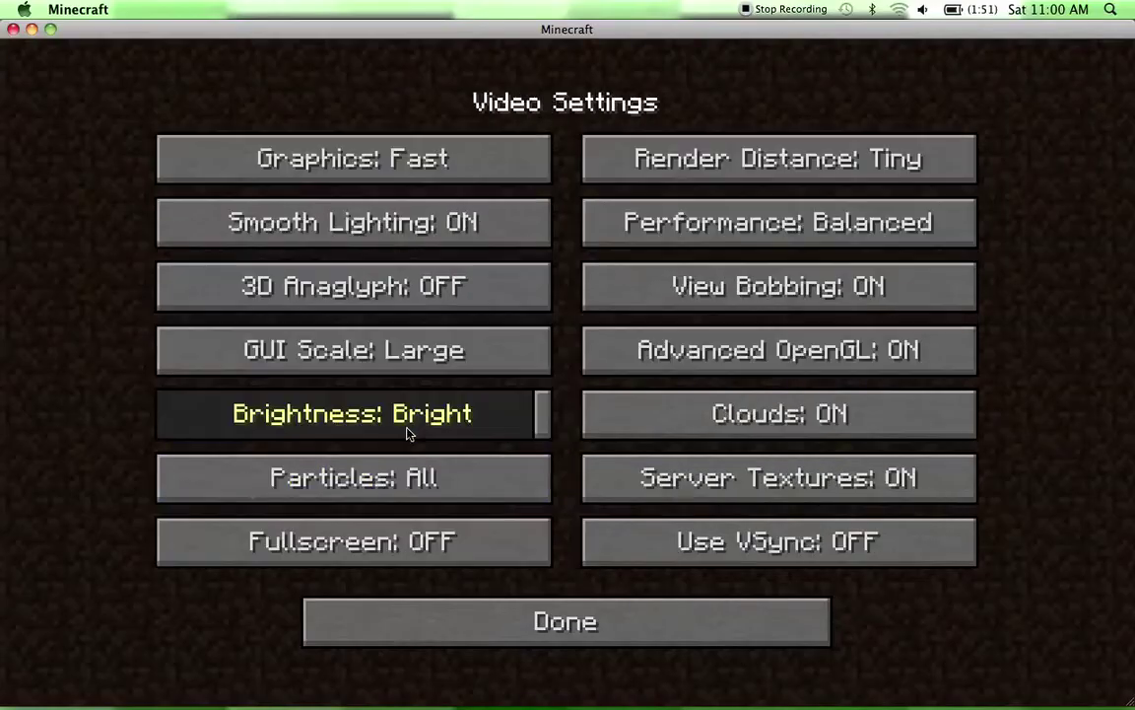
{"action": "left_click", "coordinate": [351, 170]}
{"action": "left_click", "coordinate": [352, 169]}
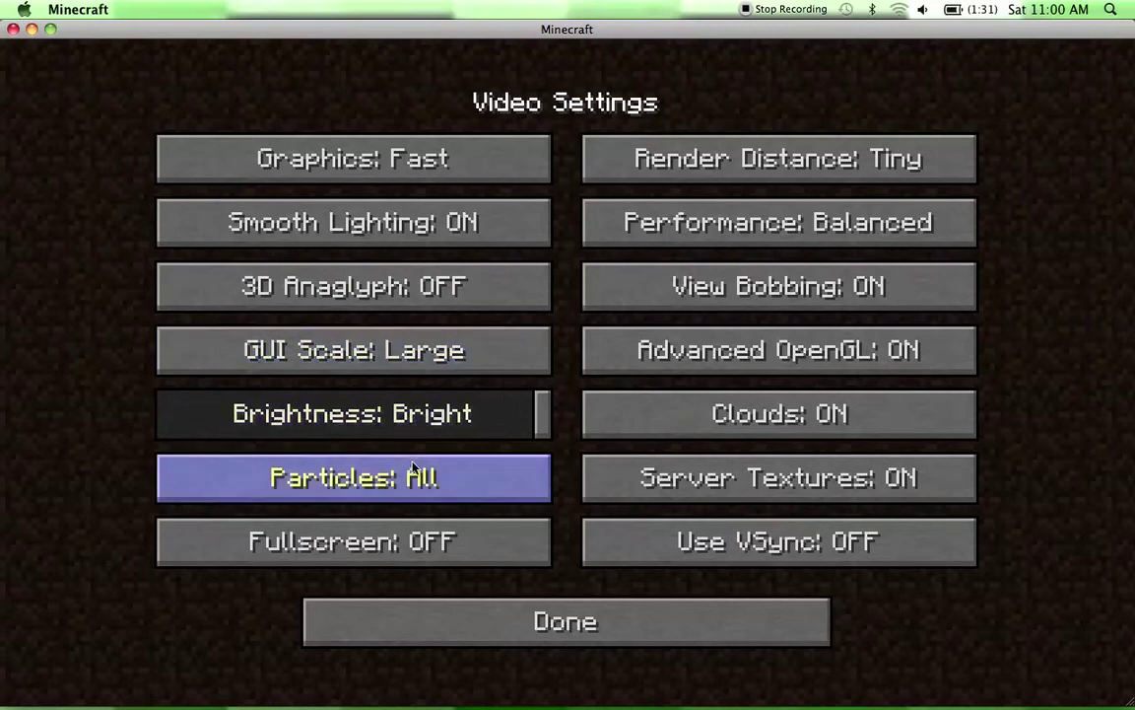
Step: Switch fullscreen on and back off
{"action": "left_click", "coordinate": [522, 566]}
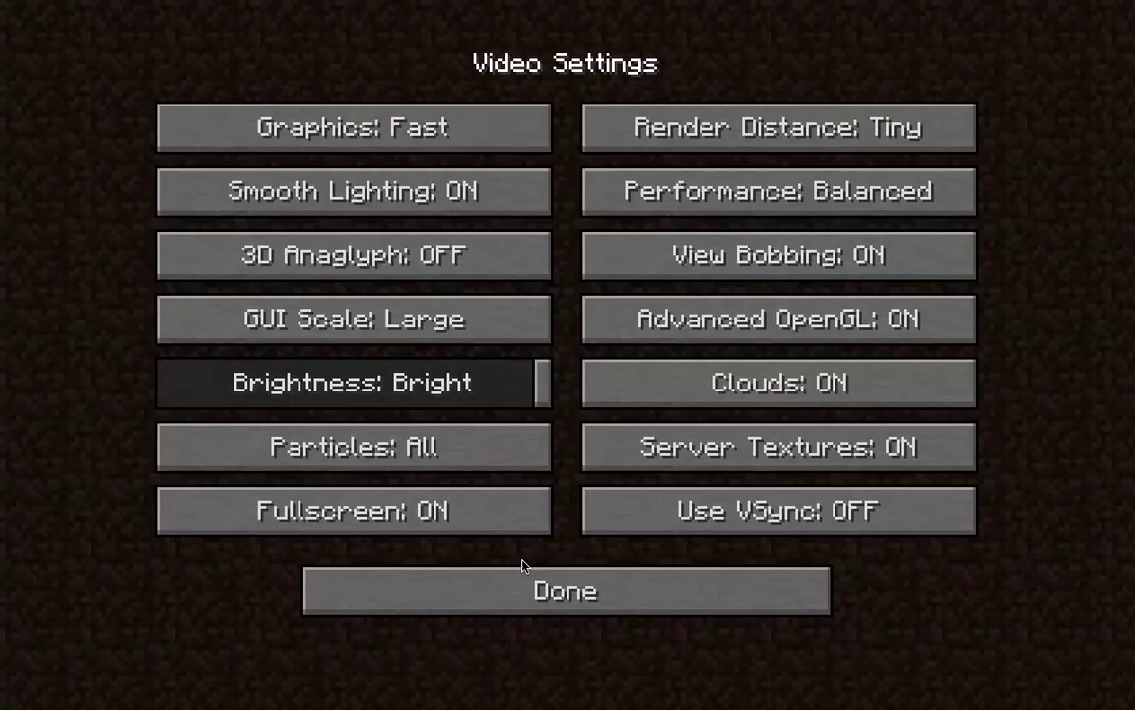
{"action": "left_click", "coordinate": [459, 512]}
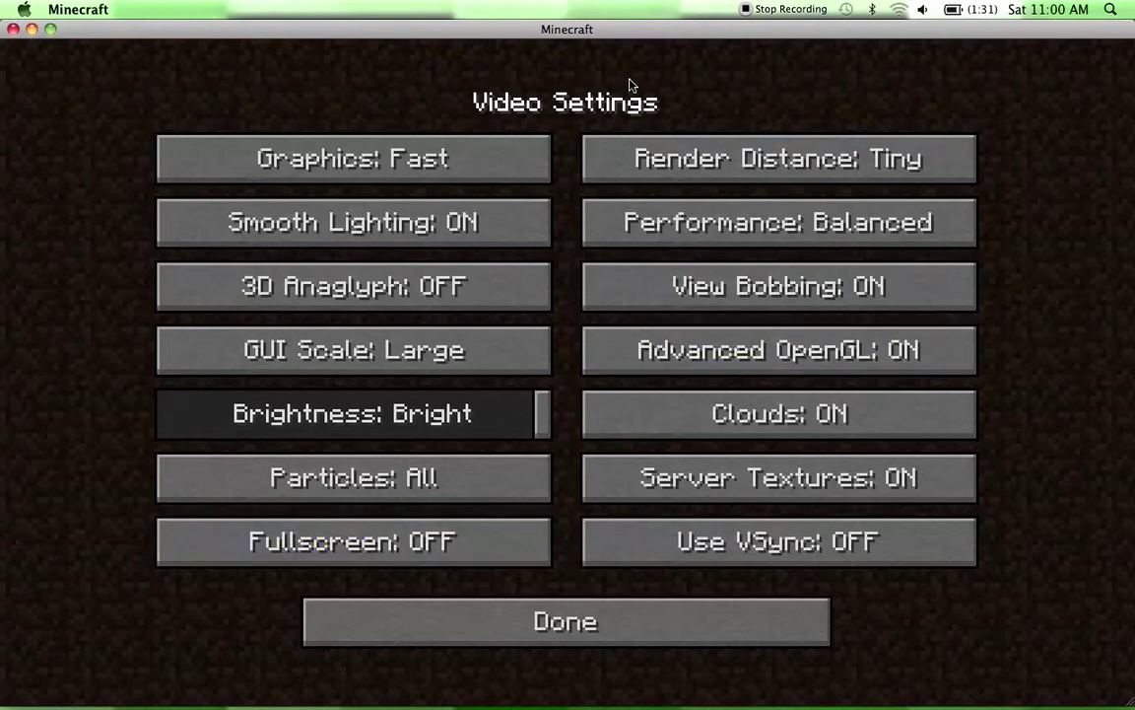
Step: Cycle the render distance through its options and return it to Tiny
{"action": "left_click", "coordinate": [853, 170]}
{"action": "left_click", "coordinate": [853, 166]}
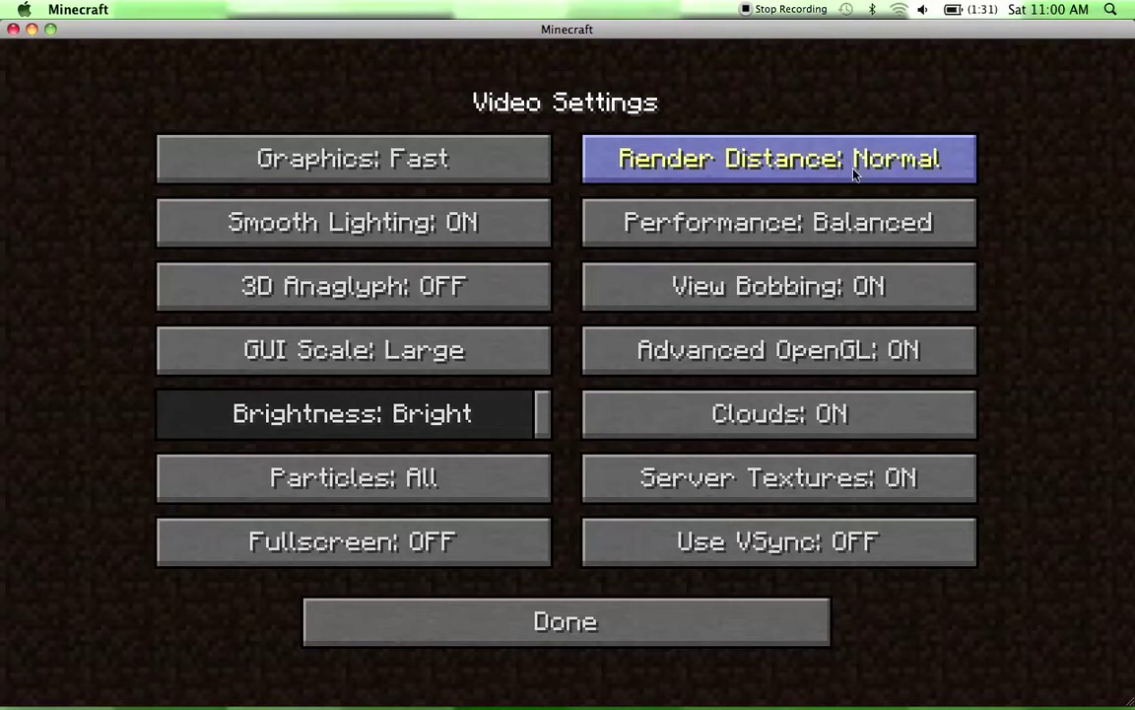
{"action": "left_click", "coordinate": [854, 165]}
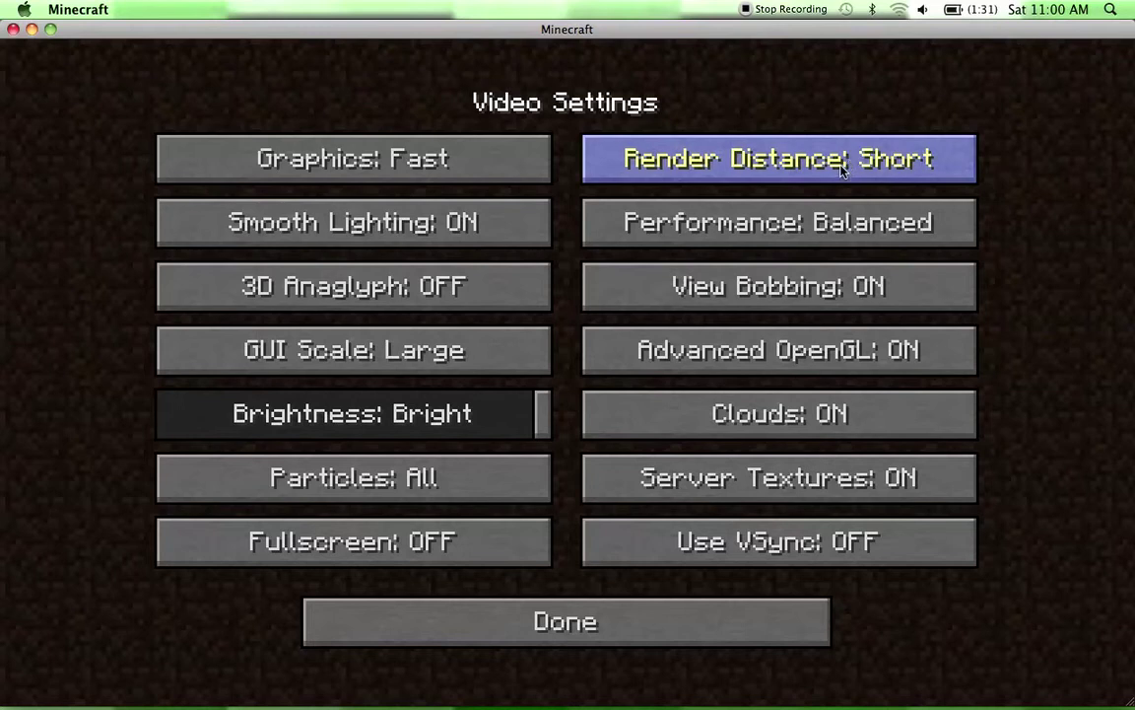
{"action": "left_click", "coordinate": [847, 168]}
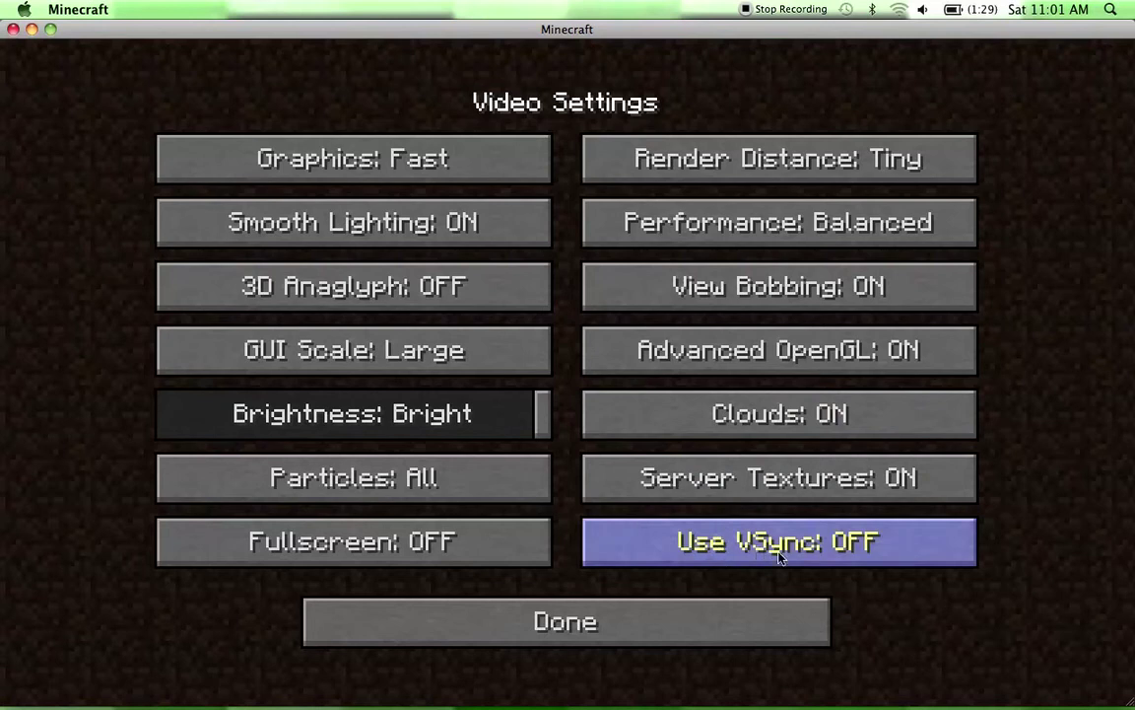
Step: Leave the options and load the world named creative in singleplayer
{"action": "left_click", "coordinate": [668, 612]}
{"action": "left_click", "coordinate": [674, 616]}
{"action": "left_click", "coordinate": [690, 348]}
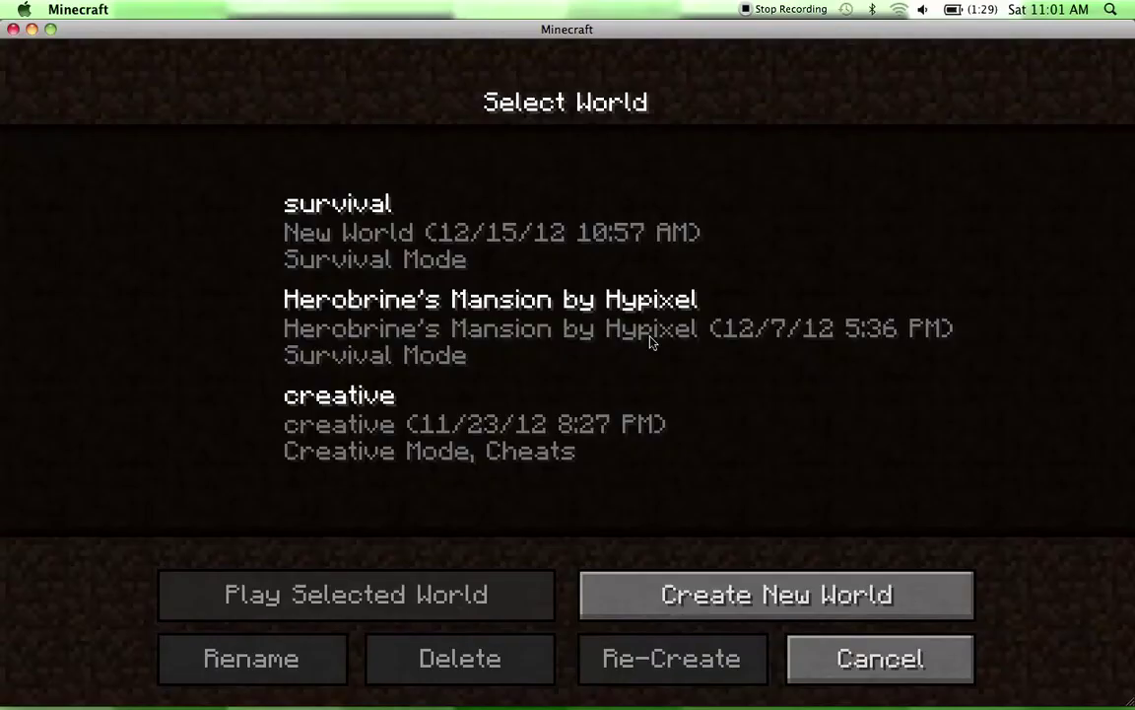
{"action": "double_click", "coordinate": [522, 458]}
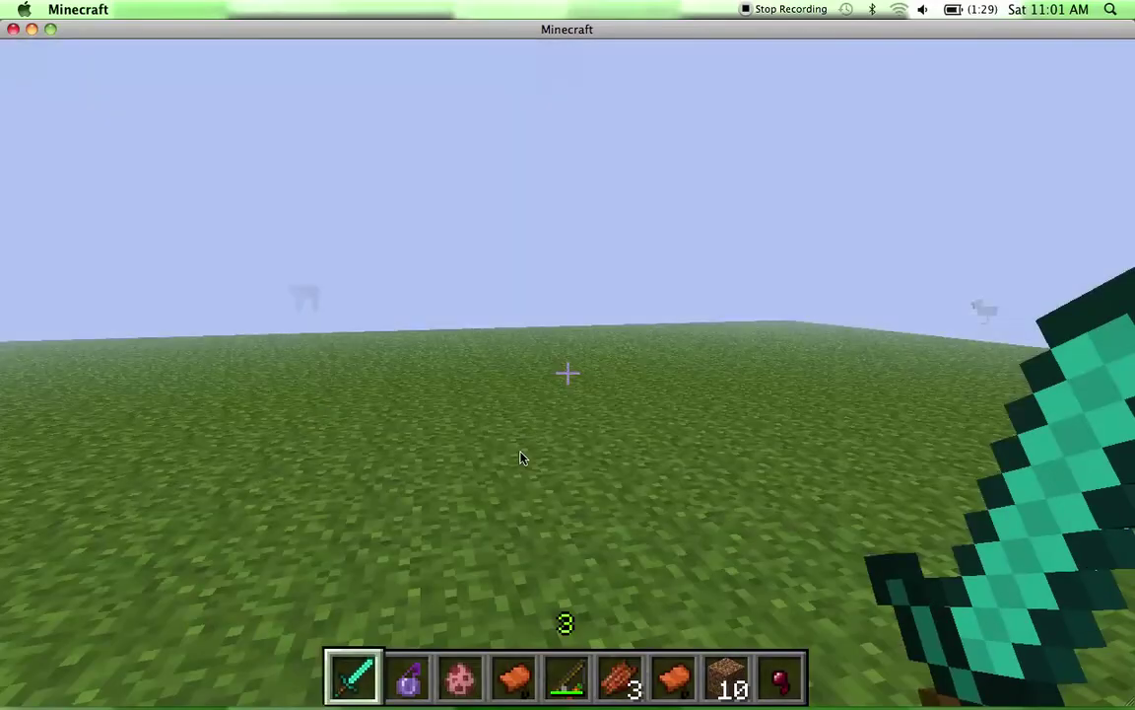
Step: Show the debug overlay to check the frame rate and memory use, and hide it again
{"action": "key", "text": "F3"}
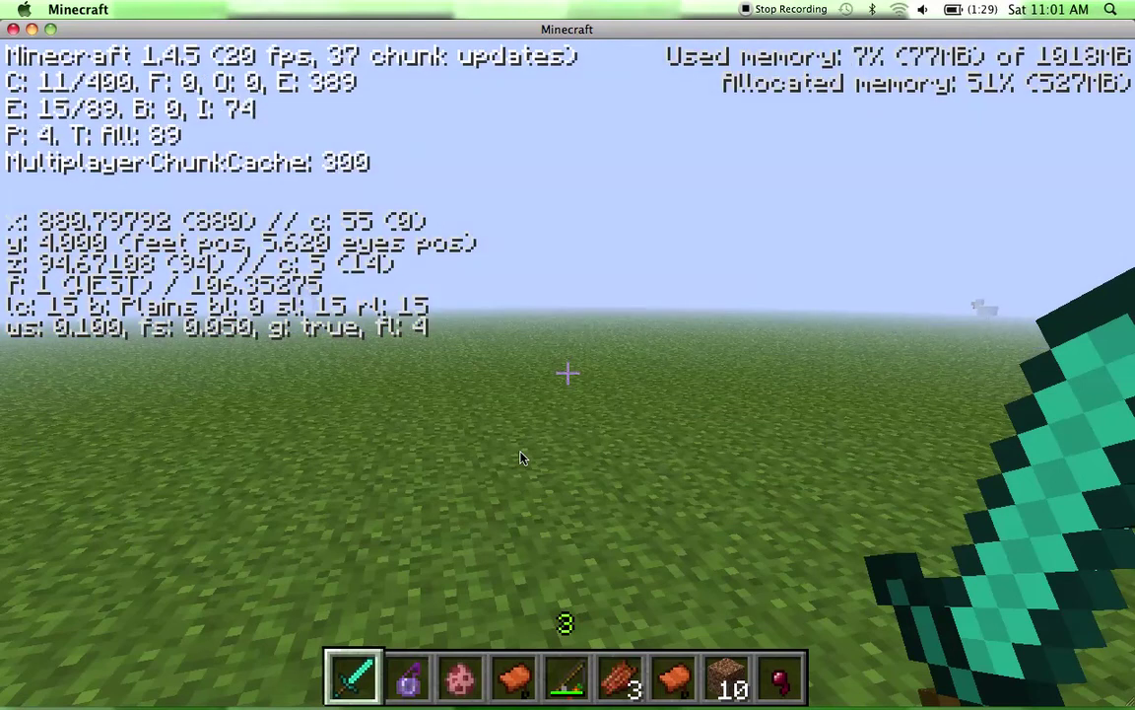
{"action": "key", "text": "F3"}
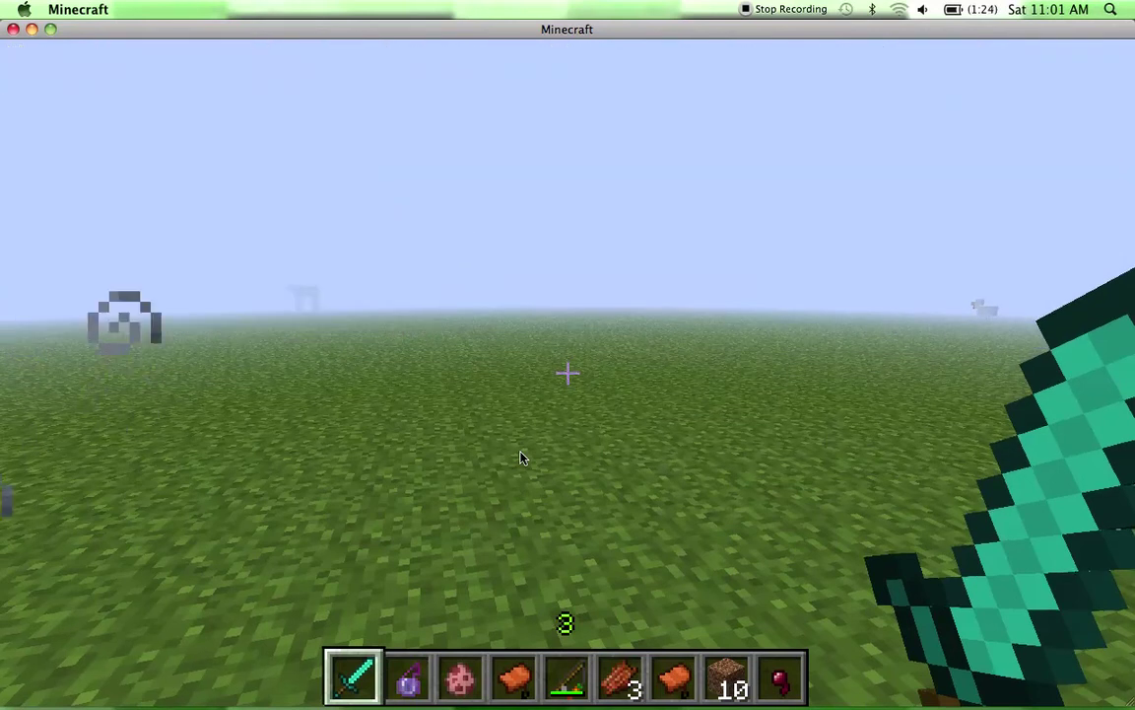
Step: Kill the nearby cow with the diamond sword and walk up to the slime
{"action": "left_click", "coordinate": [522, 458]}
{"action": "key", "text": "w"}
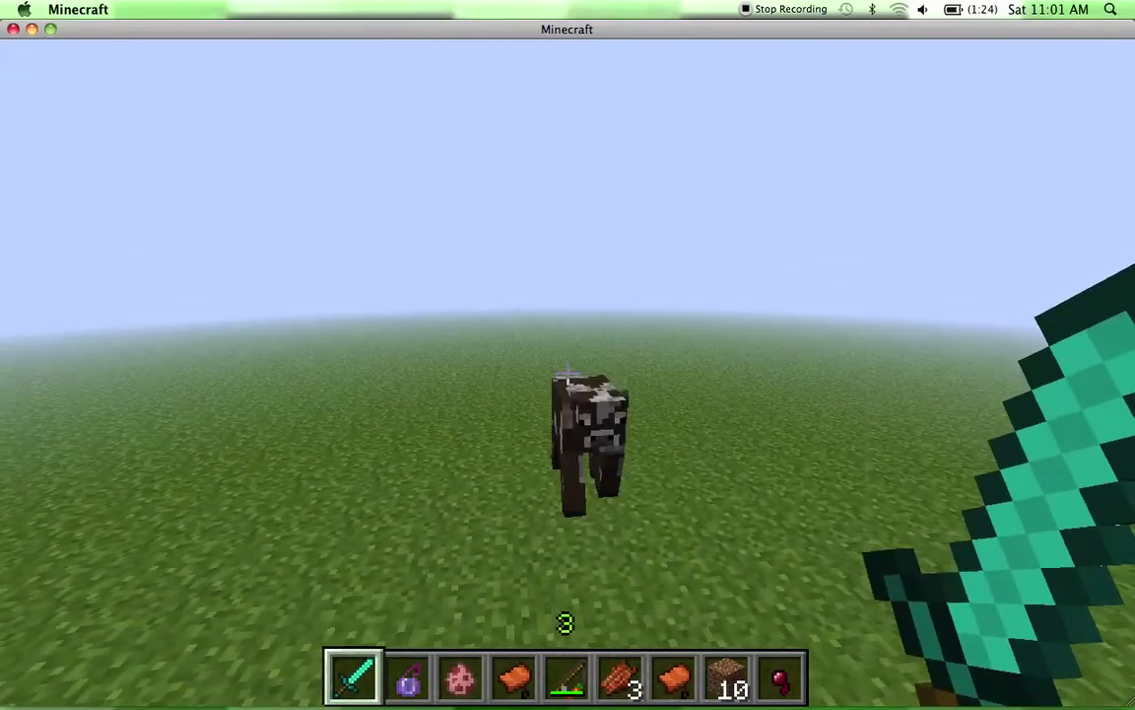
{"action": "left_click", "coordinate": [567, 373]}
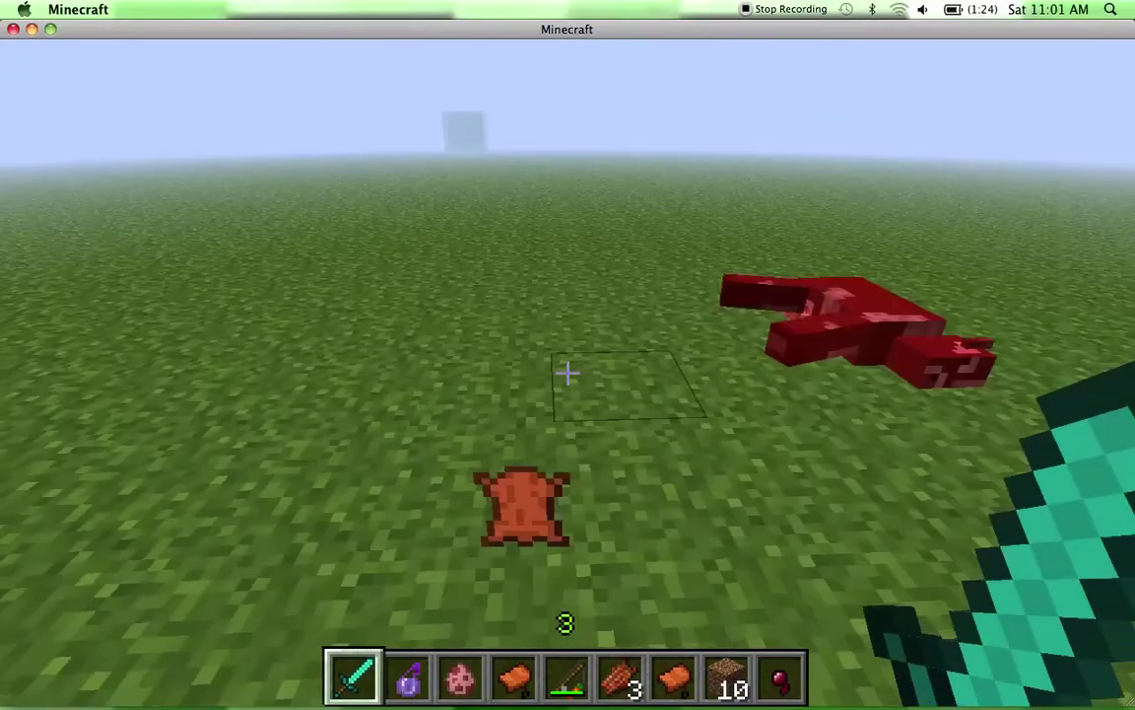
{"action": "key", "text": "w"}
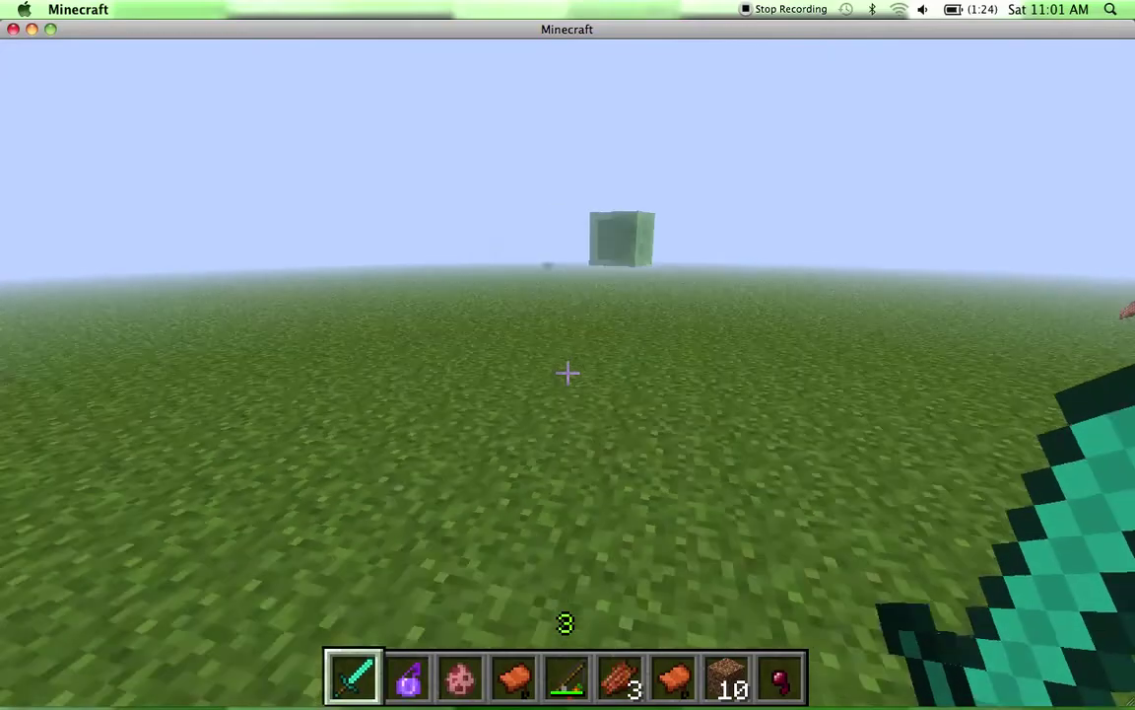
{"action": "key", "text": "w"}
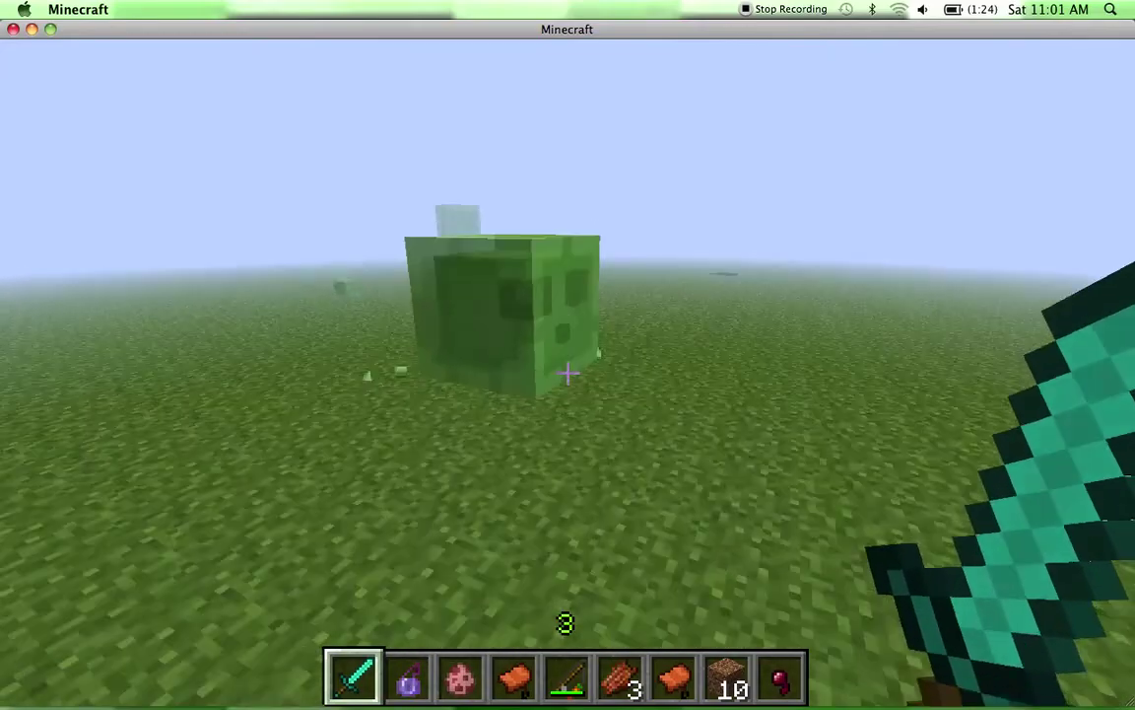
Step: Pause the game, change the difficulty in the options and return to the game menu
{"action": "key", "text": "Escape"}
{"action": "left_click", "coordinate": [448, 436]}
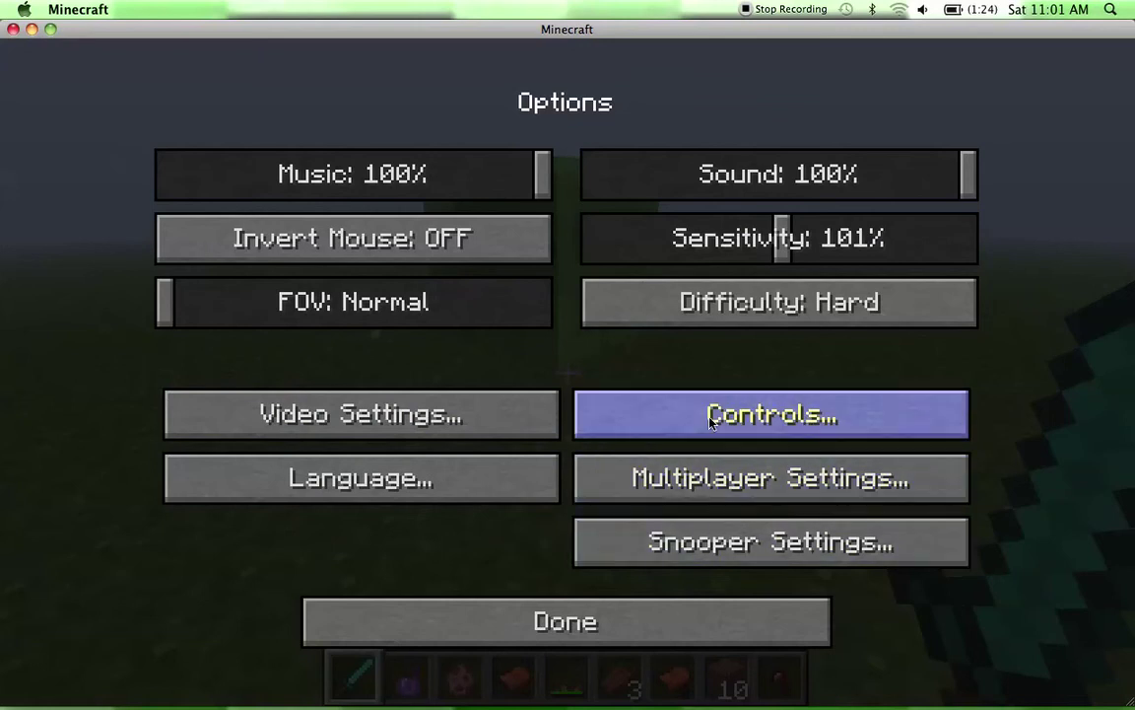
{"action": "left_click", "coordinate": [765, 313]}
{"action": "left_click", "coordinate": [631, 611]}
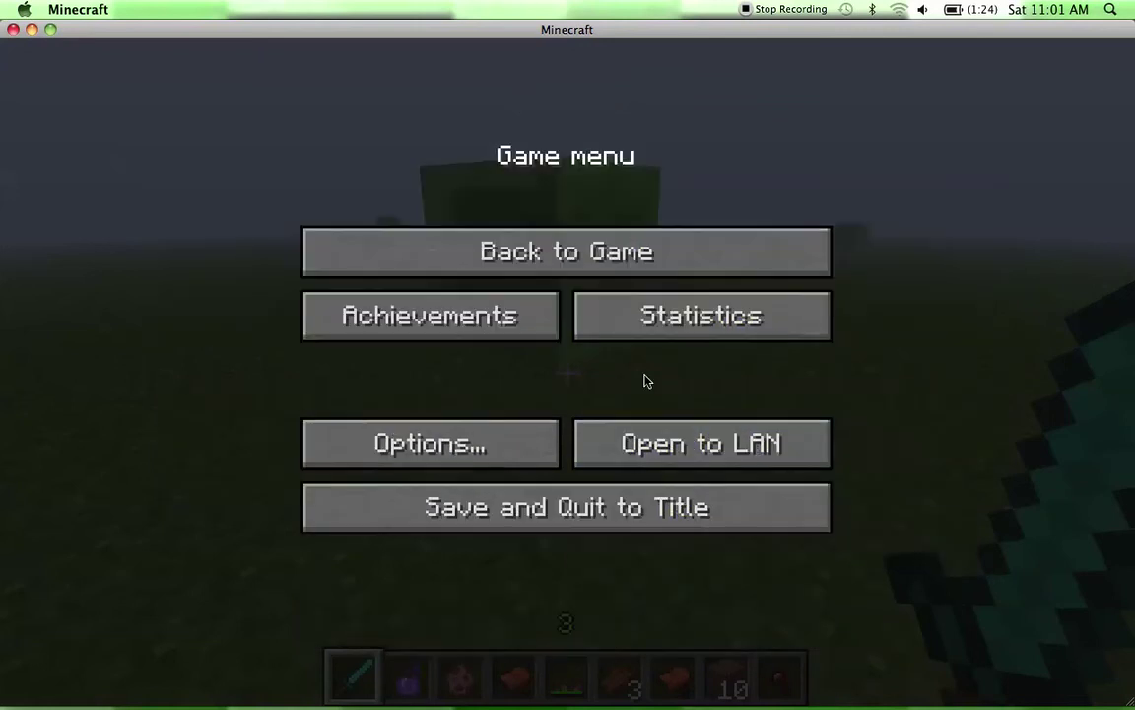
Step: Resume the game from the game menu, walk forward and show the debug overlay with frame rate and memory use
{"action": "left_click", "coordinate": [679, 305]}
{"action": "left_click", "coordinate": [784, 654]}
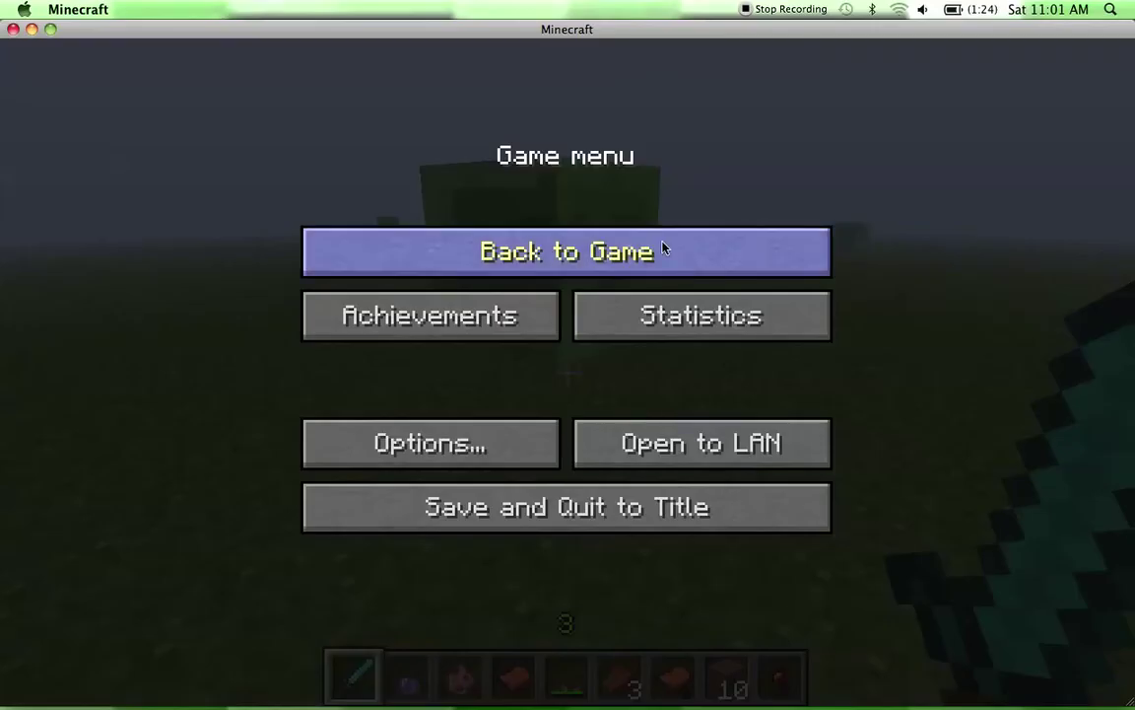
{"action": "left_click", "coordinate": [641, 248]}
{"action": "key", "text": "w"}
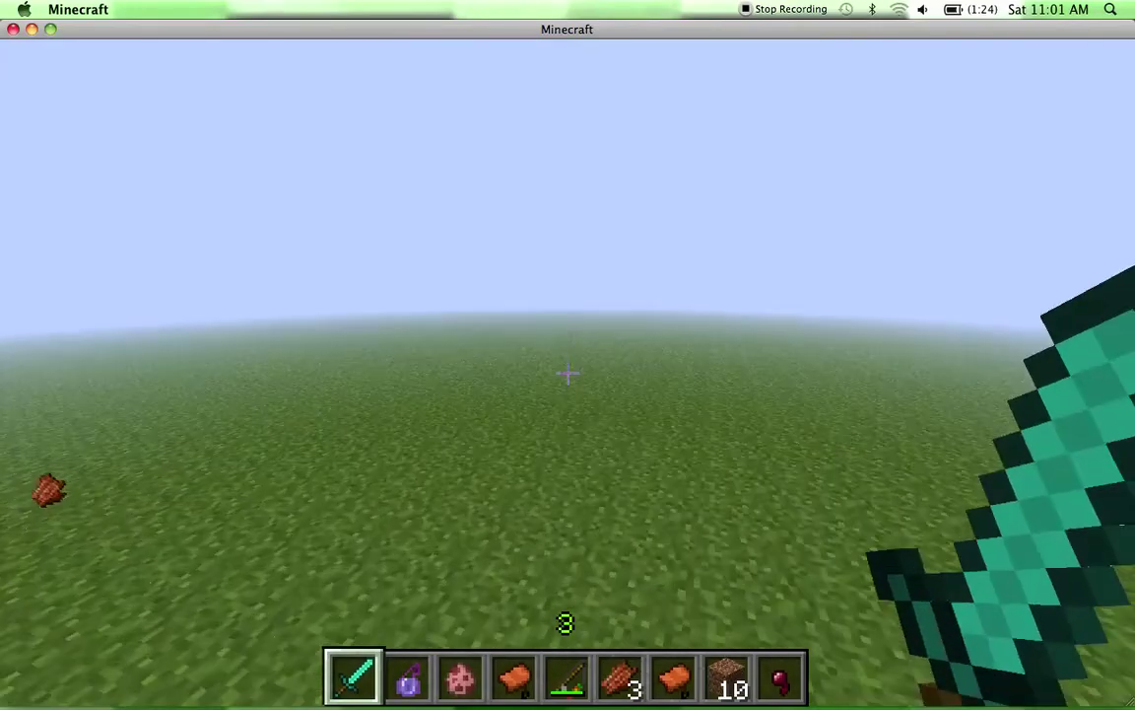
{"action": "key", "text": "F3"}
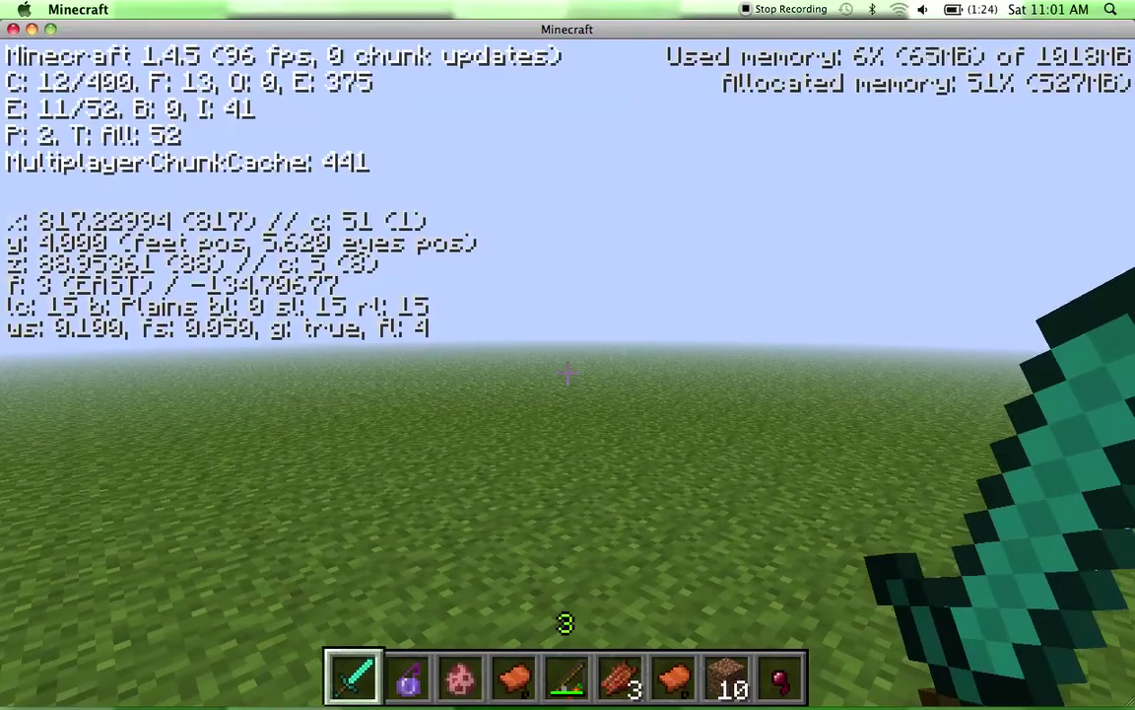
Step: Run and jump forward across the plains past the pigs to check the frame rate and memory use while moving
{"action": "key", "text": "w"}
{"action": "key", "text": "space"}
{"action": "key", "text": "space"}
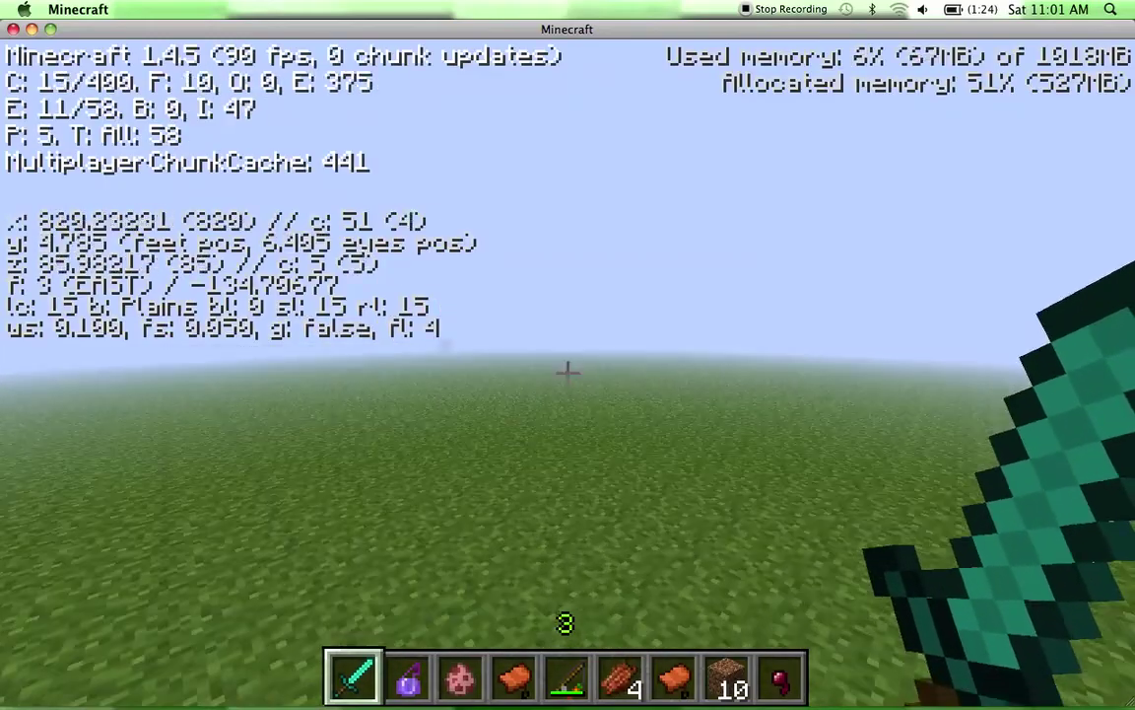
{"action": "key", "text": "w"}
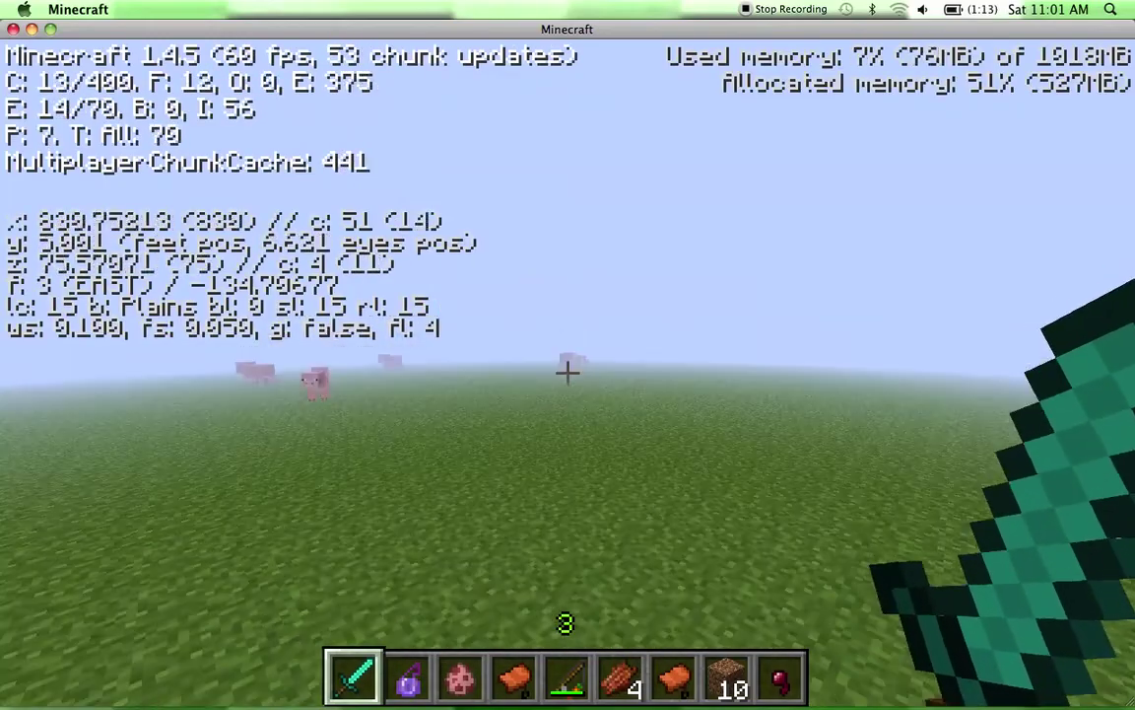
{"action": "key", "text": "w"}
{"action": "key", "text": "space"}
{"action": "key", "text": "w"}
{"action": "key", "text": "space"}
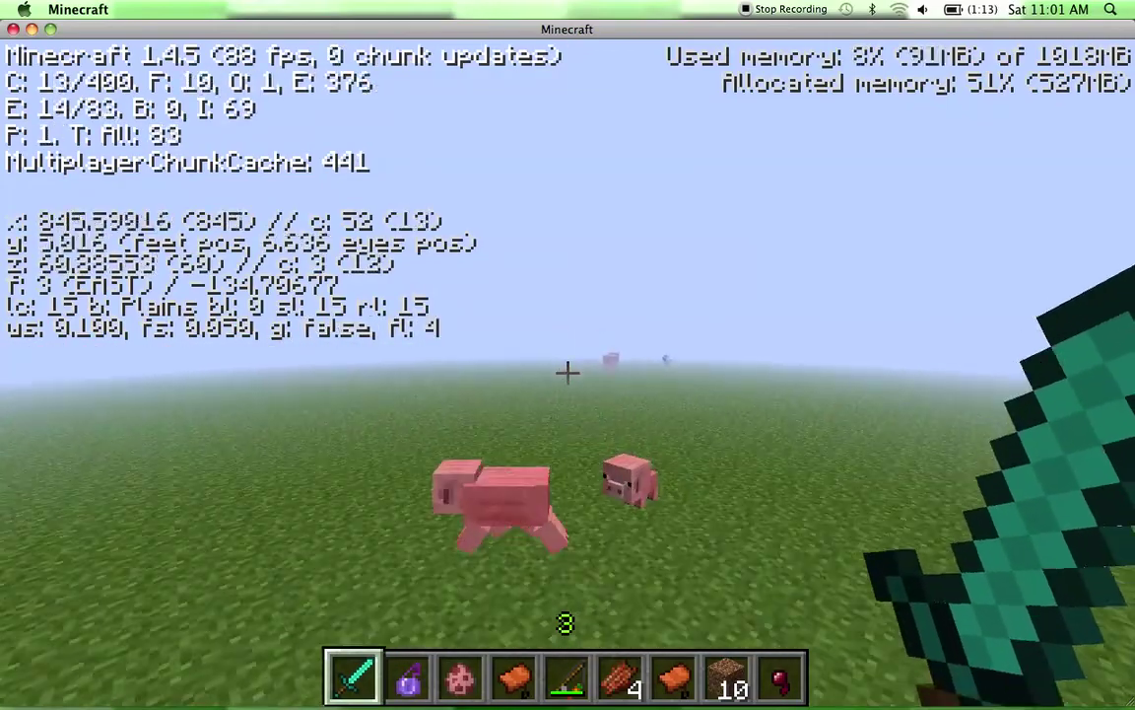
{"action": "key", "text": "space"}
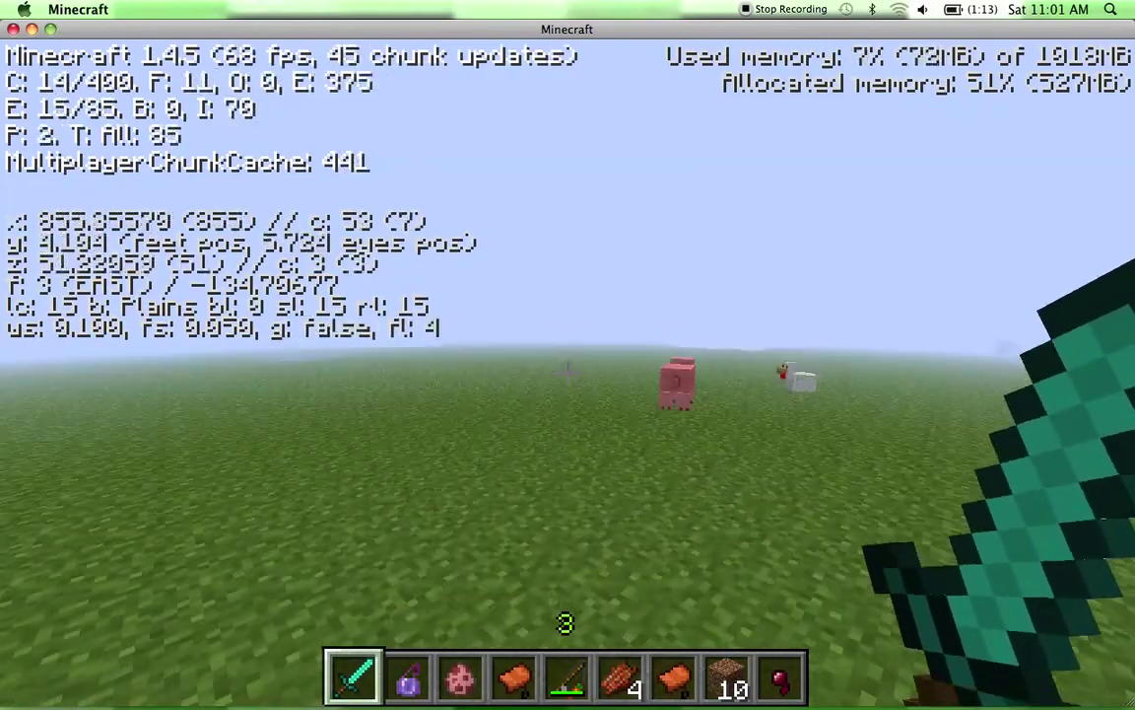
{"action": "key", "text": "w"}
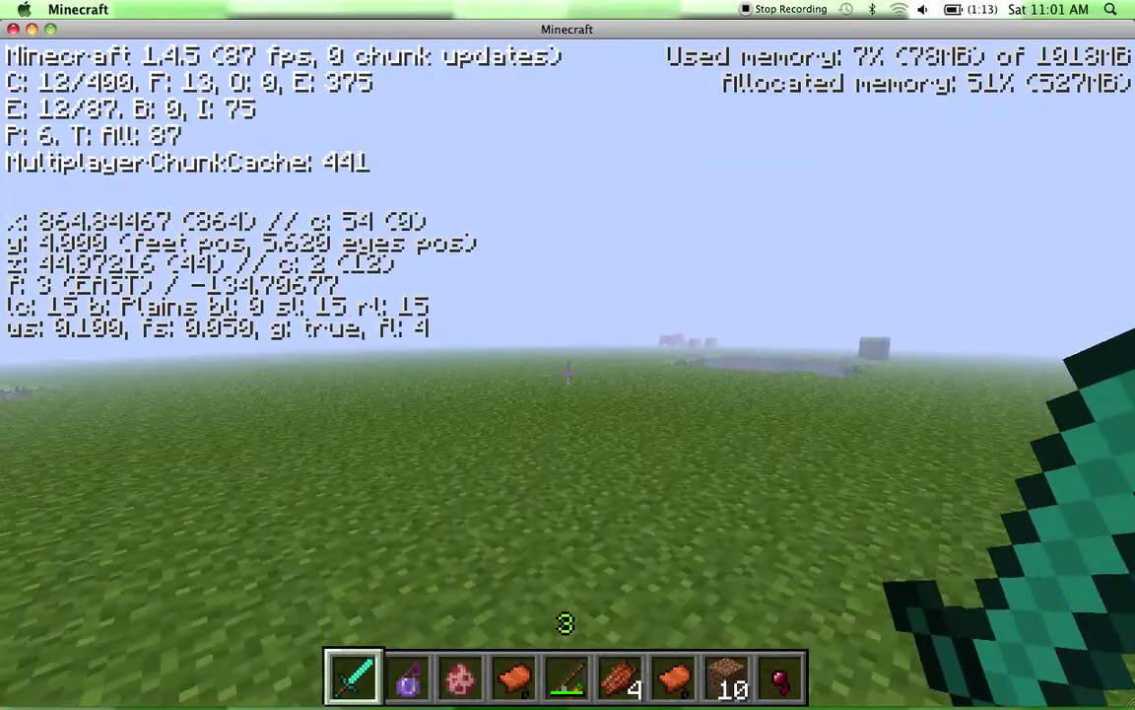